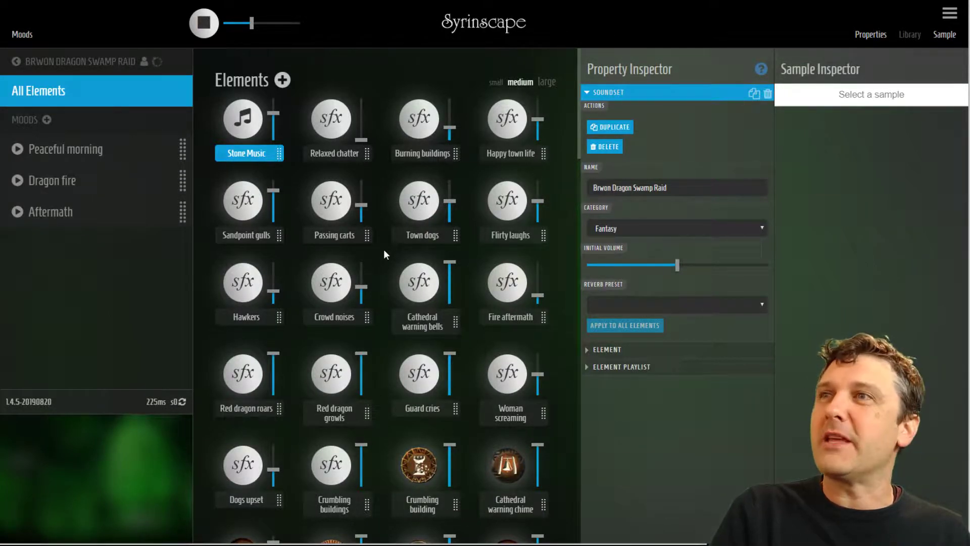
Play the Peaceful morning mood and raise the master volume.
{"action": "left_click", "coordinate": [19, 151]}
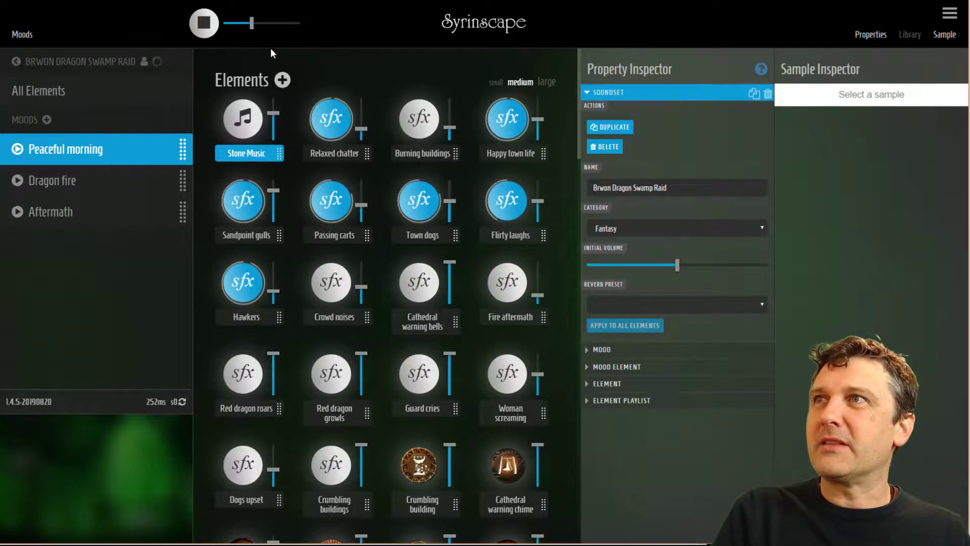
{"action": "left_click", "coordinate": [276, 24]}
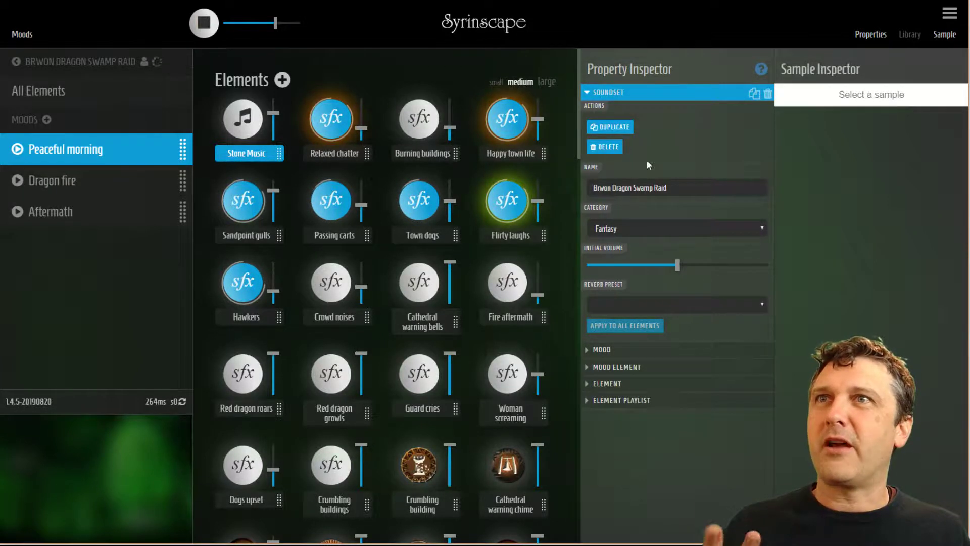
Rename the Peaceful morning mood to 'Less peaceful morning' in the Mood properties.
{"action": "left_click", "coordinate": [870, 35]}
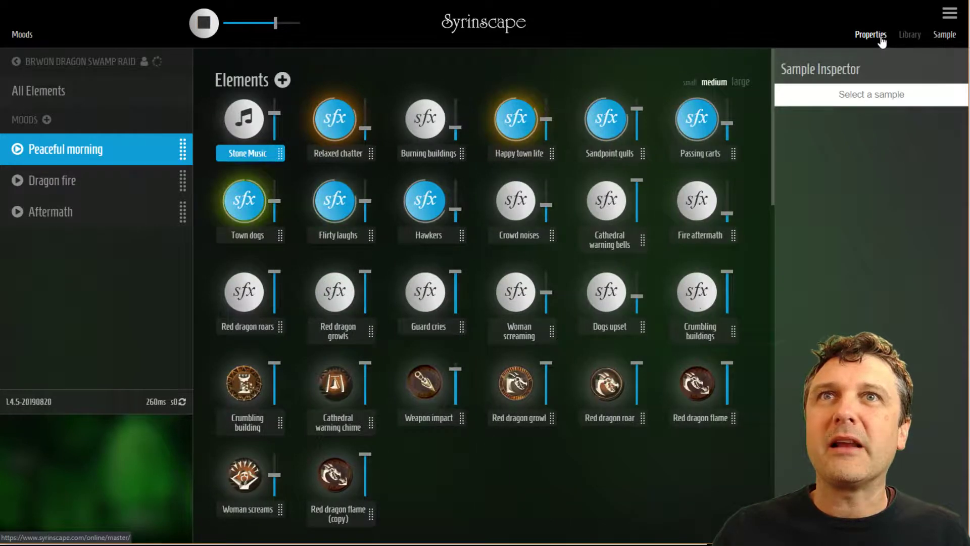
{"action": "left_click", "coordinate": [876, 36]}
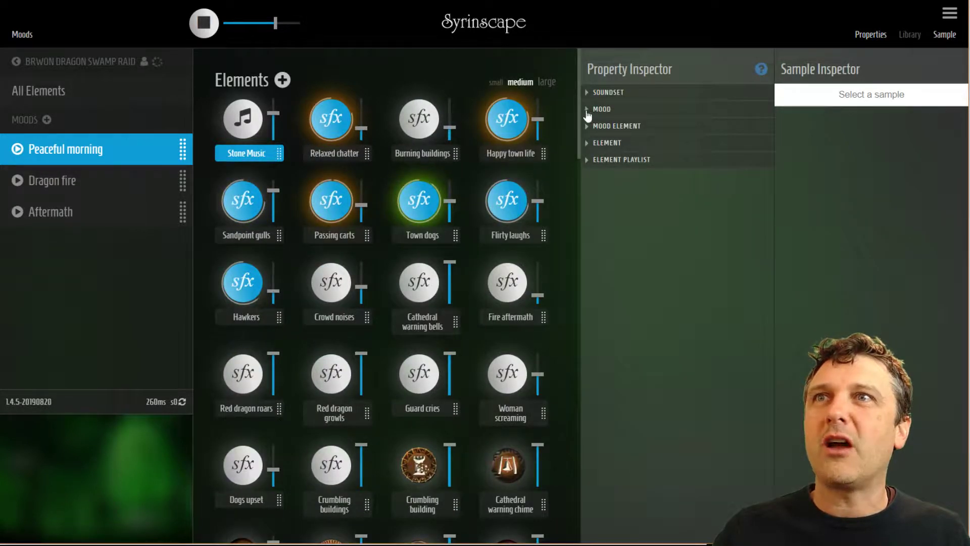
{"action": "left_click", "coordinate": [587, 114]}
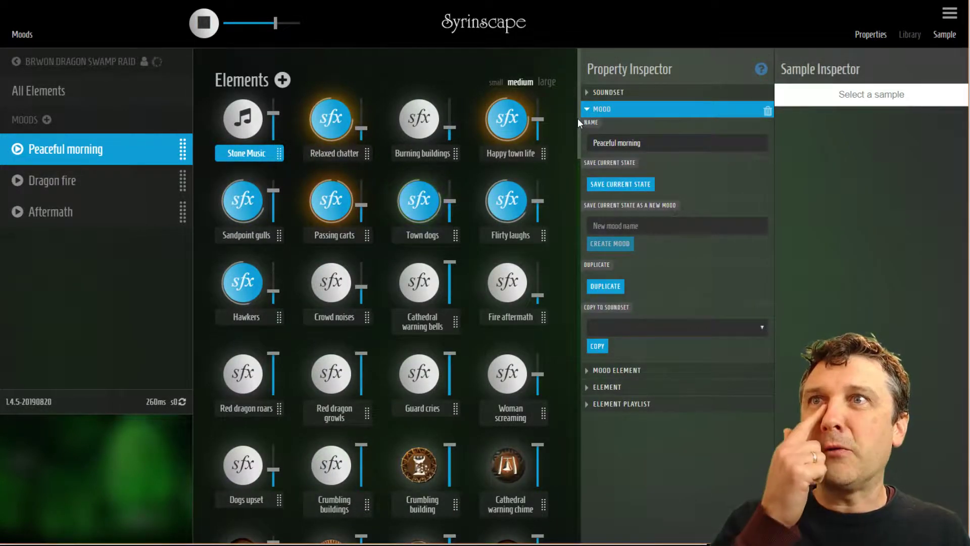
{"action": "left_click", "coordinate": [594, 143]}
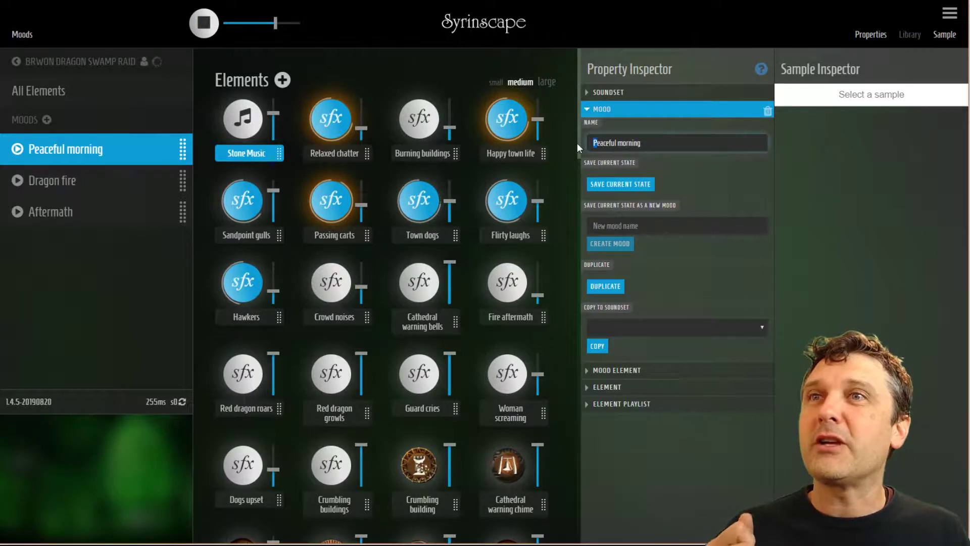
{"action": "key", "text": "Delete"}
{"action": "type", "text": "Less p"}
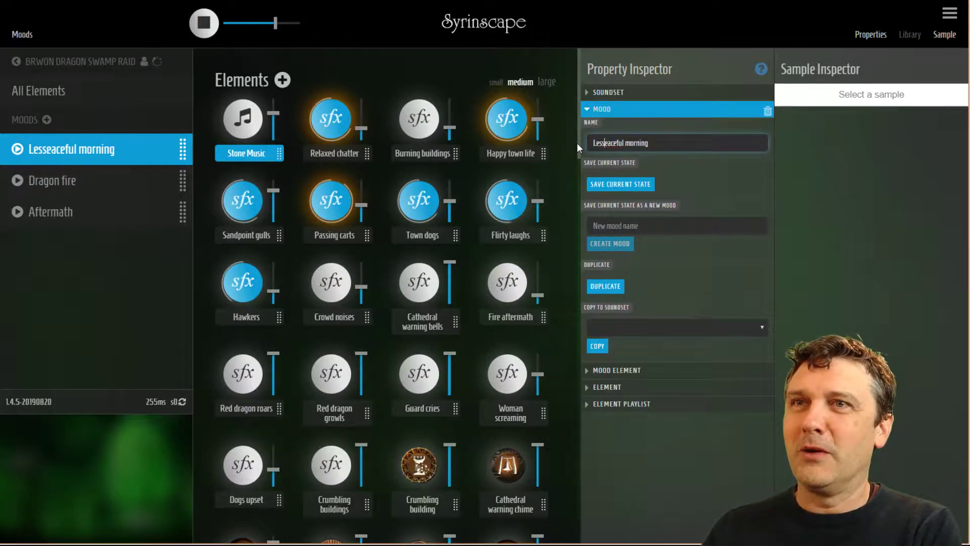
{"action": "left_click", "coordinate": [644, 125]}
Add Crumbling buildings, Guard cries and Woman screaming to the playing mix.
{"action": "scroll", "coordinate": [522, 206], "scroll_direction": "down", "scroll_amount": 1}
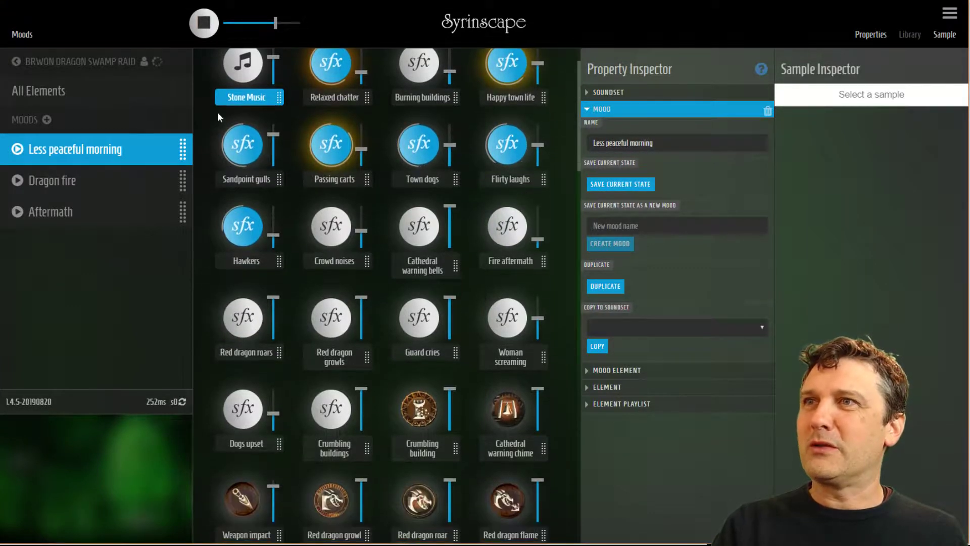
{"action": "mouse_move", "coordinate": [372, 238]}
{"action": "scroll", "coordinate": [367, 375], "scroll_direction": "down", "scroll_amount": 1}
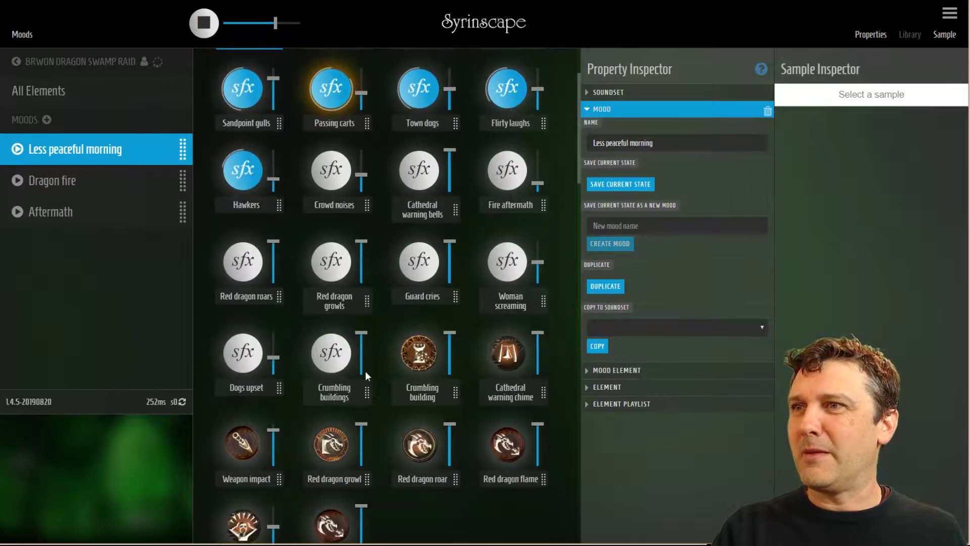
{"action": "left_click", "coordinate": [340, 357]}
{"action": "mouse_move", "coordinate": [364, 348]}
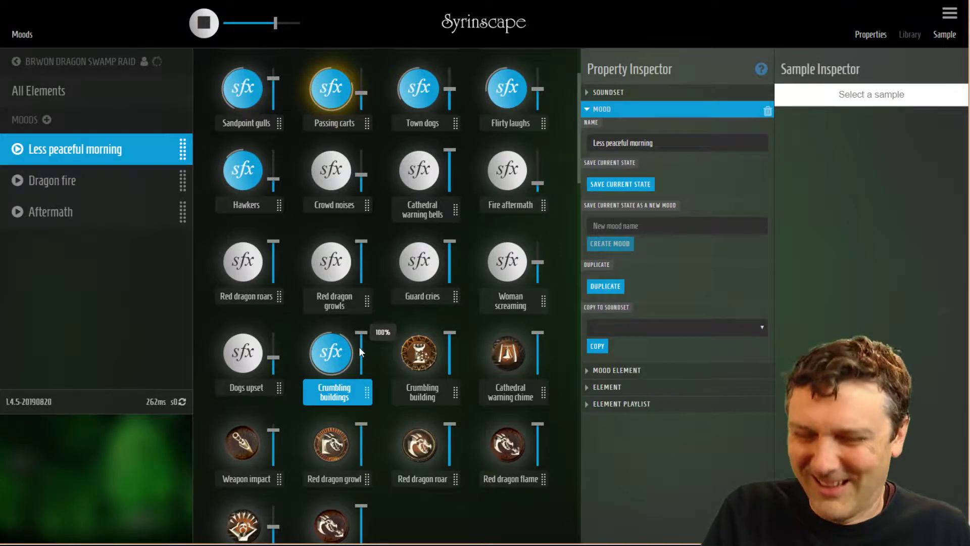
{"action": "left_click", "coordinate": [426, 259]}
{"action": "left_click", "coordinate": [508, 271]}
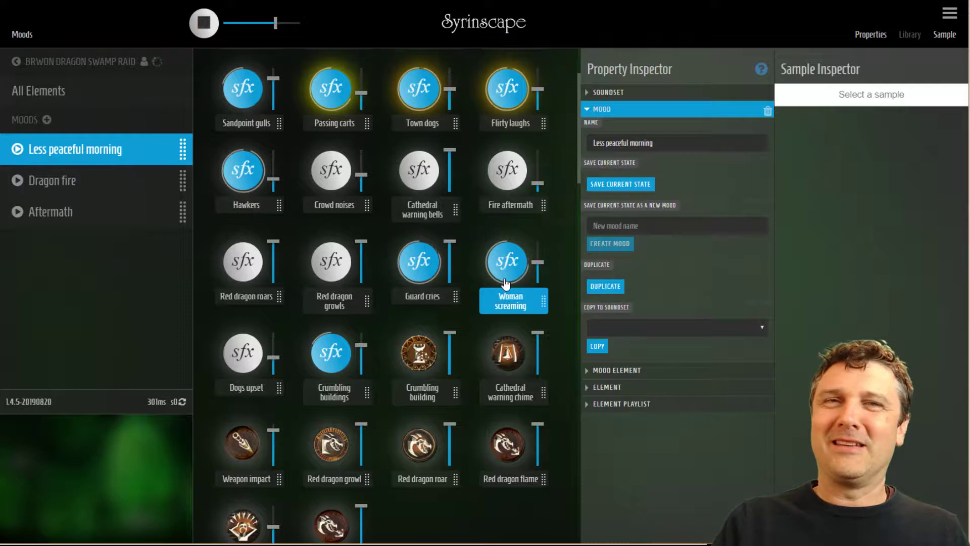
Save the current state into Less peaceful morning, then play the Aftermath mood.
{"action": "left_click", "coordinate": [627, 185]}
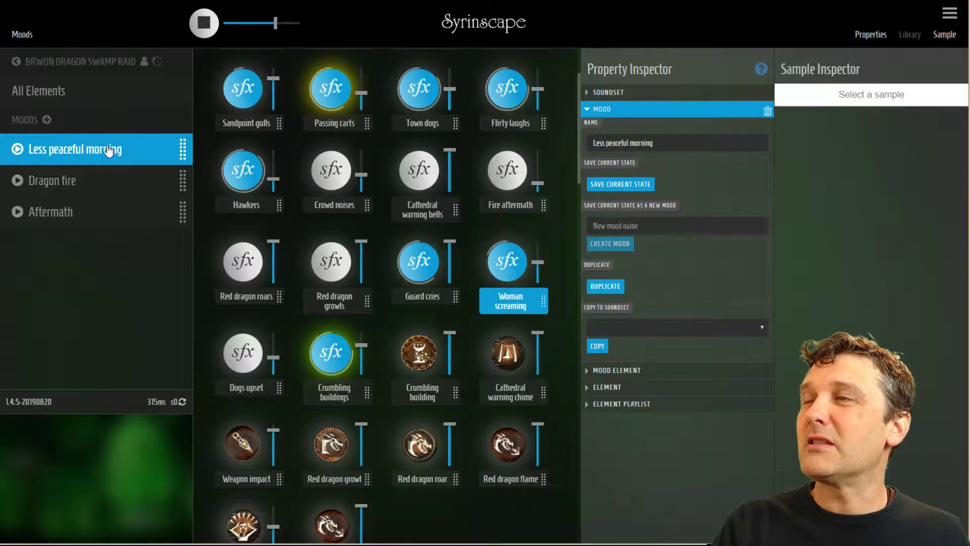
{"action": "left_click", "coordinate": [635, 186]}
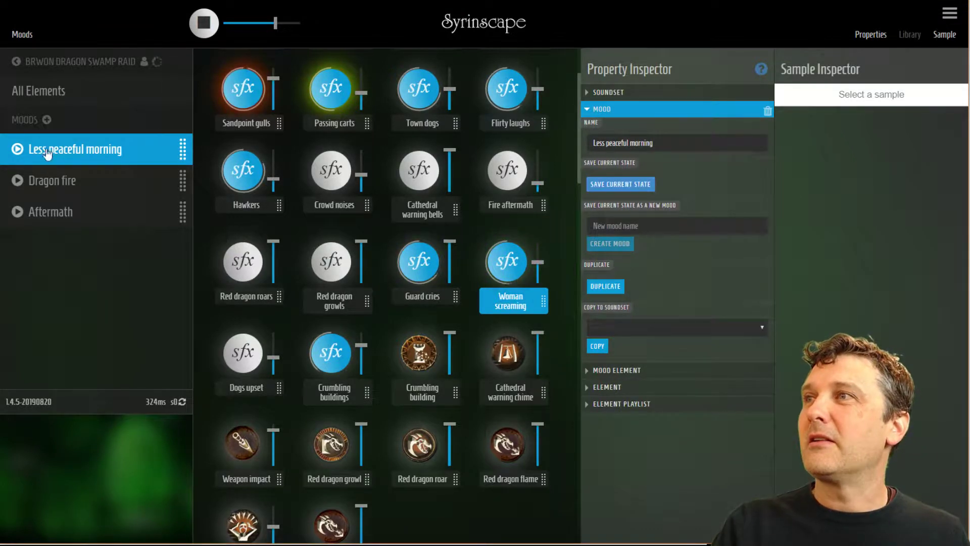
{"action": "left_click", "coordinate": [50, 212]}
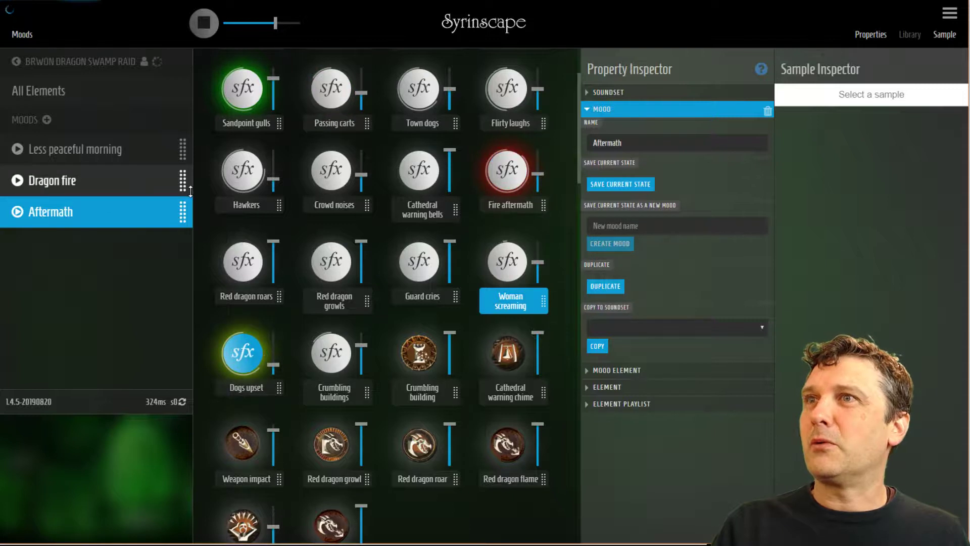
Replay Less peaceful morning and scroll through its elements to confirm the saved additions.
{"action": "left_click", "coordinate": [17, 151]}
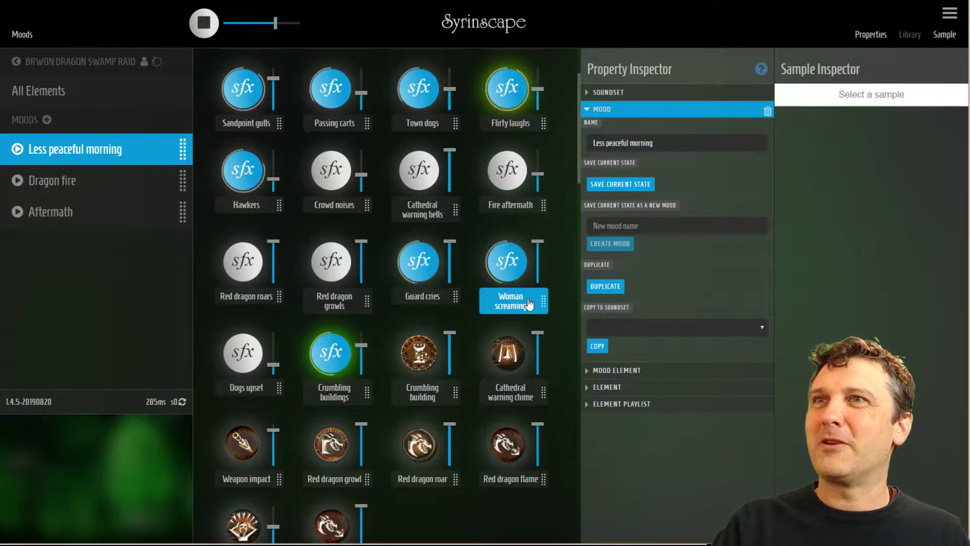
{"action": "scroll", "coordinate": [412, 222], "scroll_direction": "up", "scroll_amount": 3}
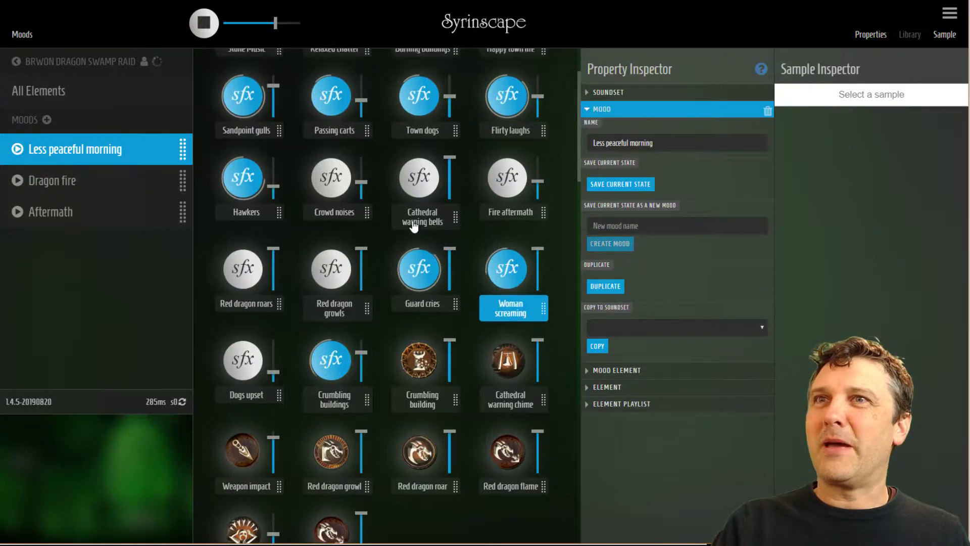
{"action": "scroll", "coordinate": [413, 220], "scroll_direction": "down", "scroll_amount": 1}
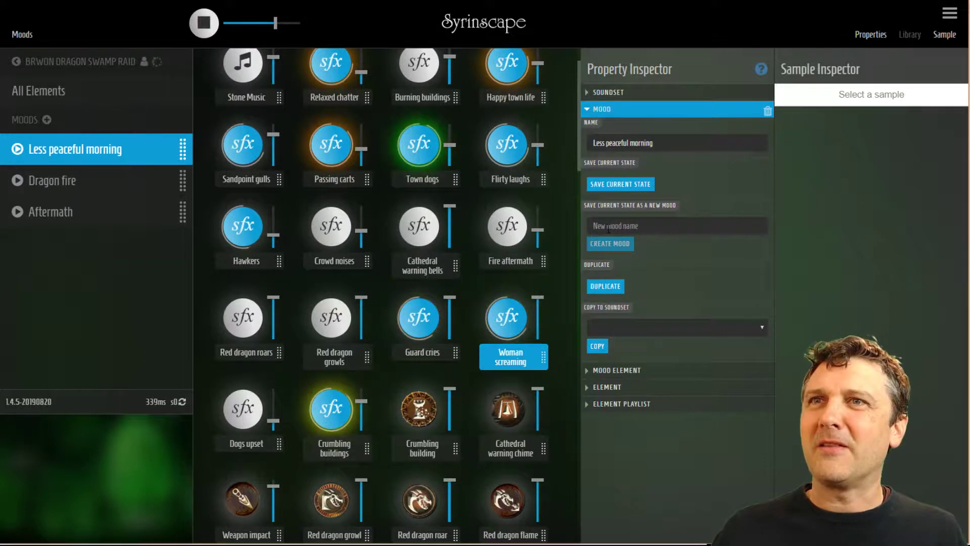
Create a new mood named 'Building gone' with Crumbling buildings and Woman screaming stopped.
{"action": "left_click", "coordinate": [608, 226]}
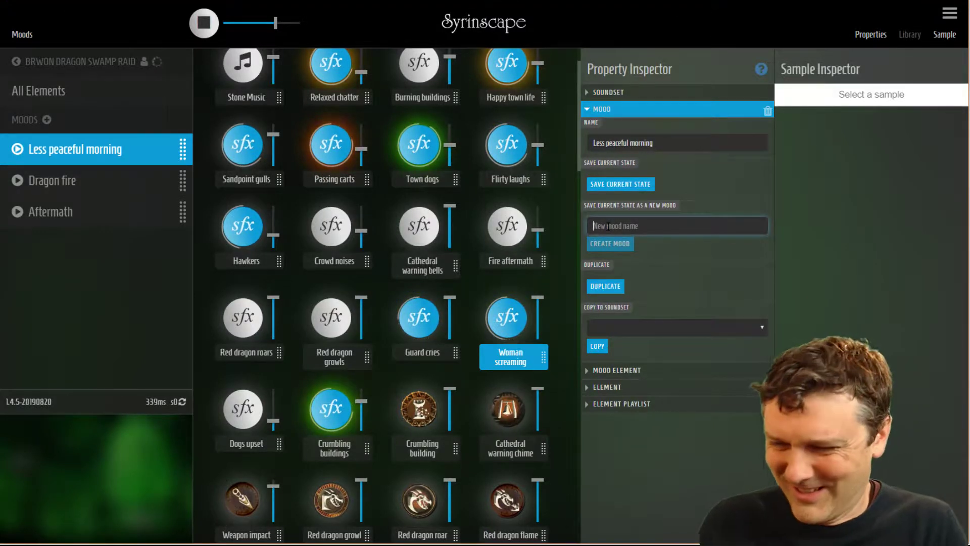
{"action": "type", "text": "Bu"}
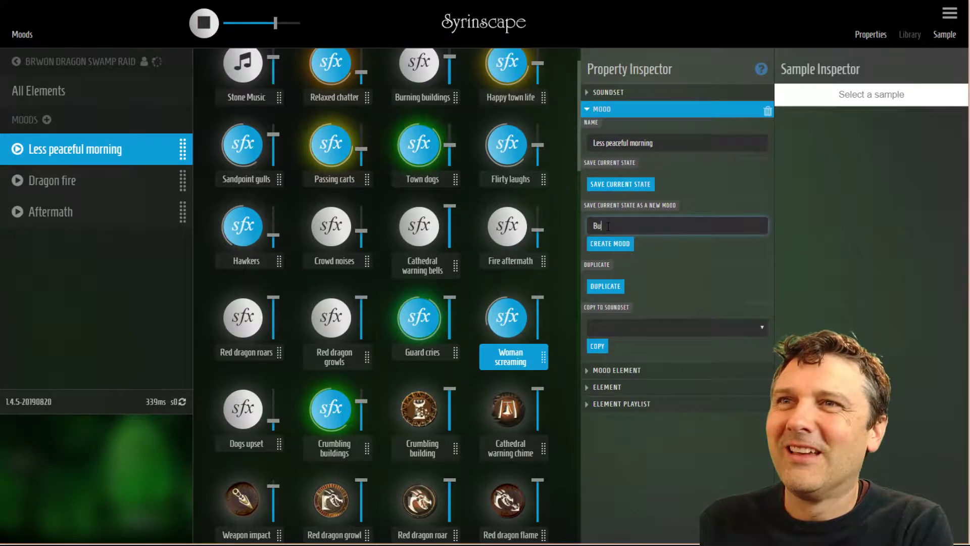
{"action": "type", "text": "ilding gone"}
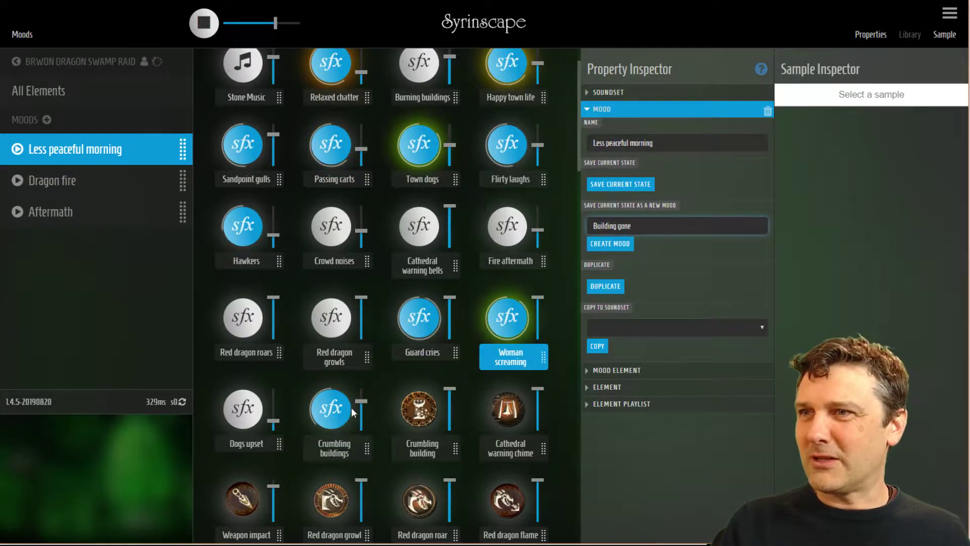
{"action": "left_click", "coordinate": [337, 413]}
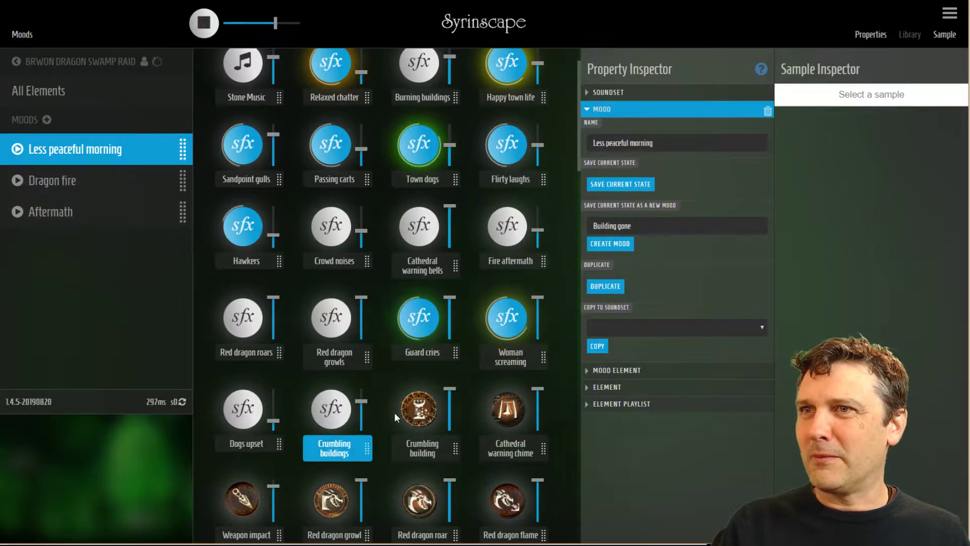
{"action": "left_click", "coordinate": [505, 327]}
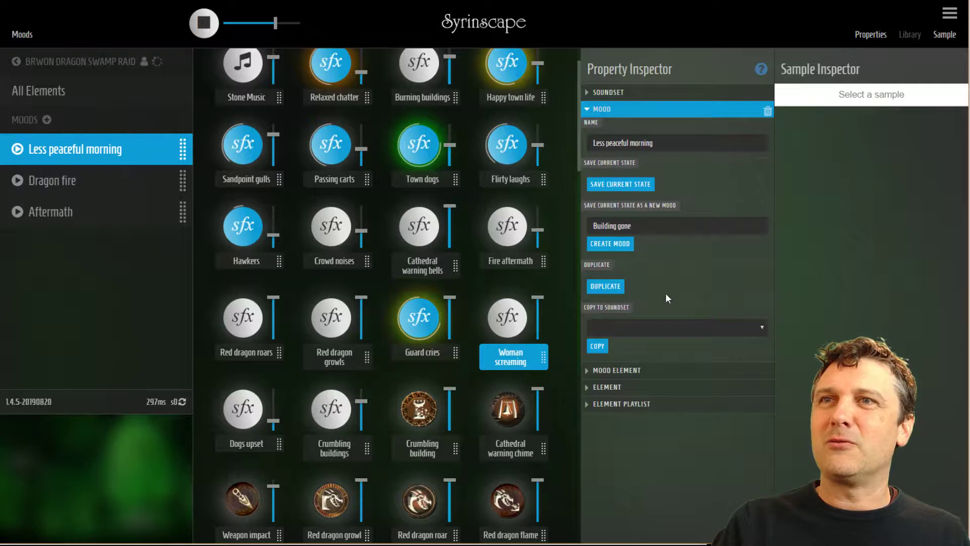
{"action": "left_click", "coordinate": [621, 244]}
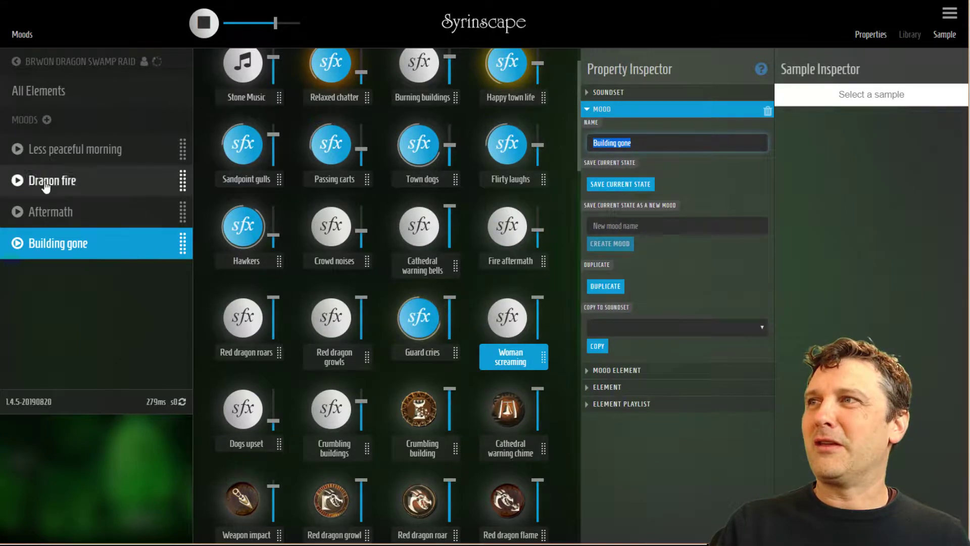
Play Less peaceful morning, then select Building gone and duplicate it.
{"action": "left_click", "coordinate": [17, 150]}
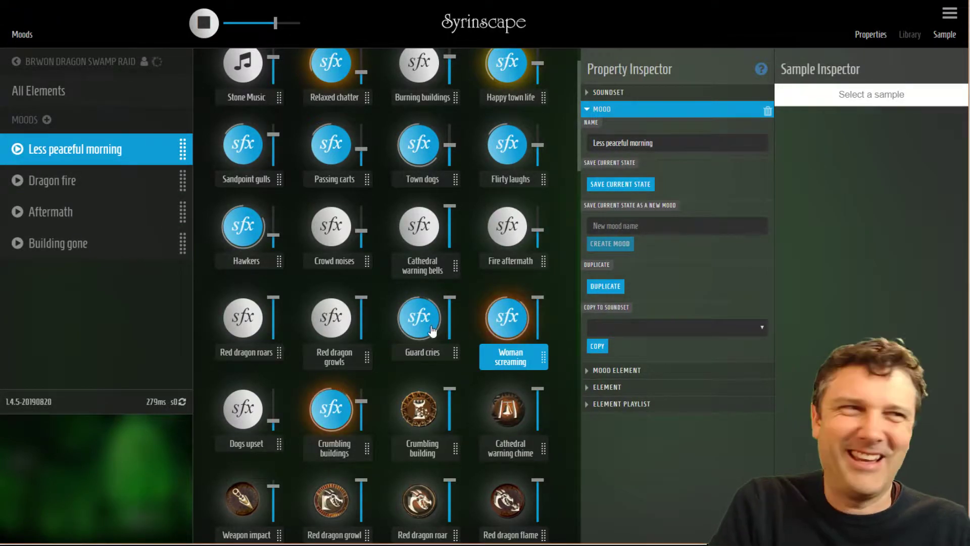
{"action": "left_click", "coordinate": [16, 245]}
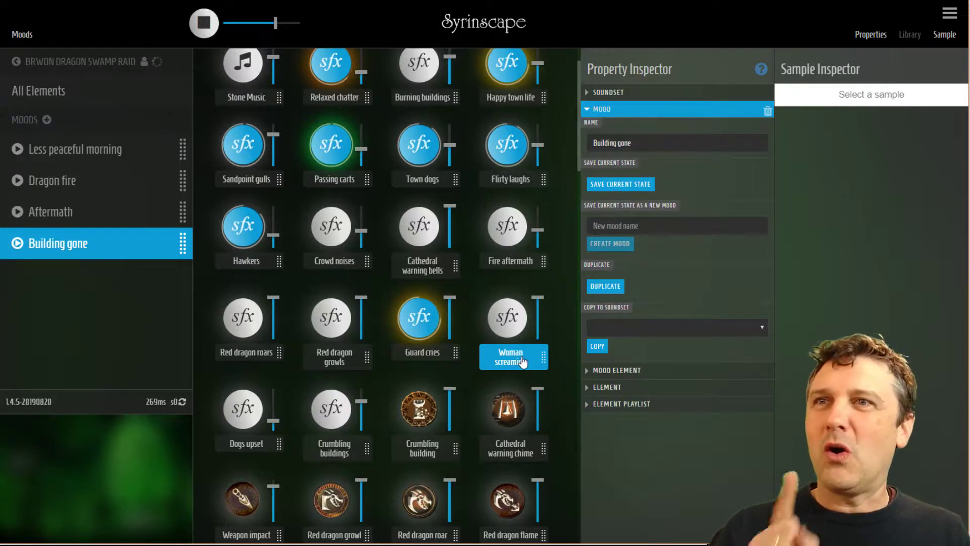
{"action": "left_click", "coordinate": [608, 287]}
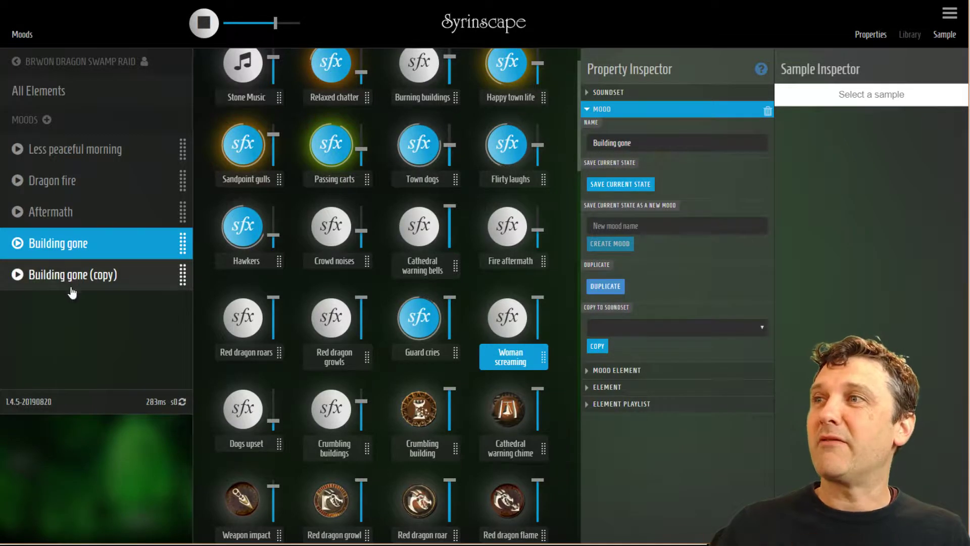
Rename the copy to 'Building gone and men calmer', lower Guard cries to 89%, and save.
{"action": "left_click", "coordinate": [25, 278]}
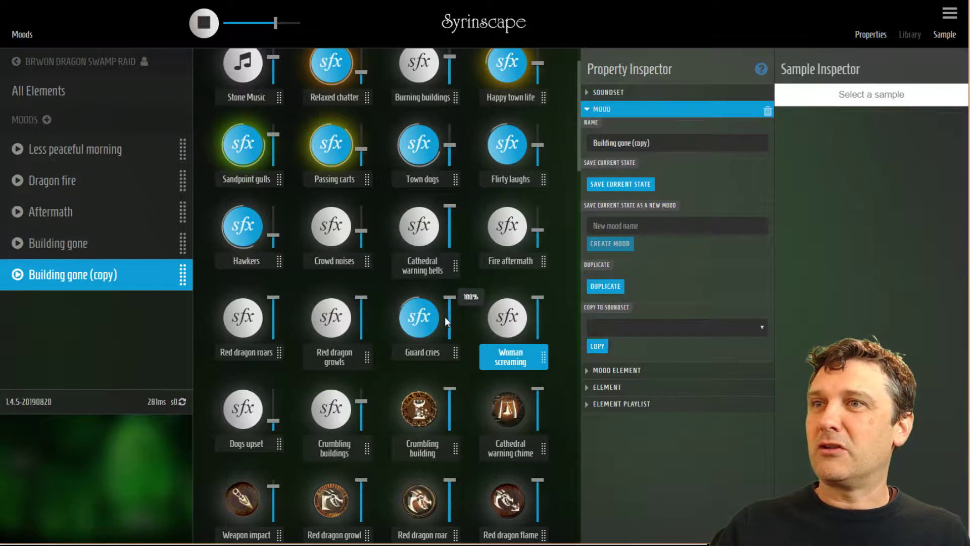
{"action": "left_click_drag", "start_coordinate": [449, 297], "coordinate": [449, 301]}
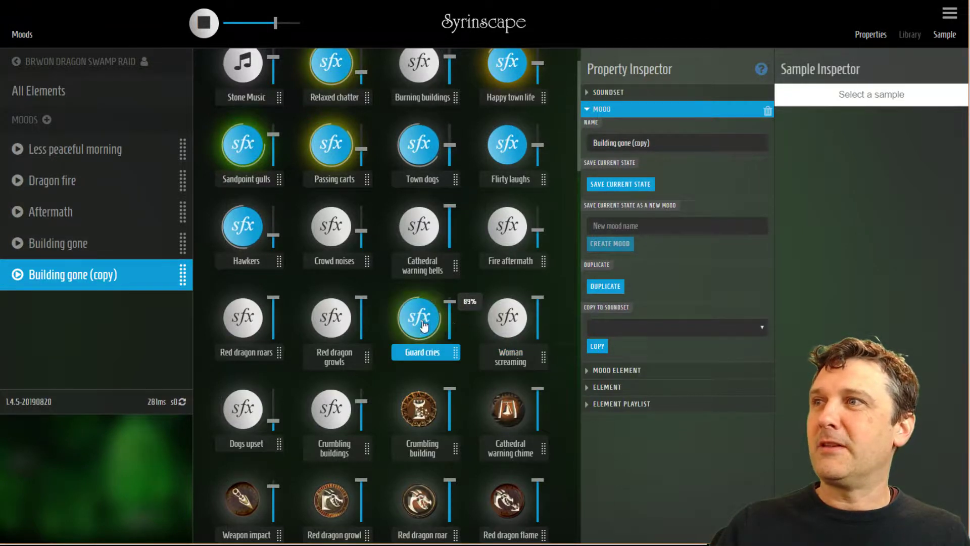
{"action": "left_click_drag", "start_coordinate": [629, 143], "coordinate": [766, 165]}
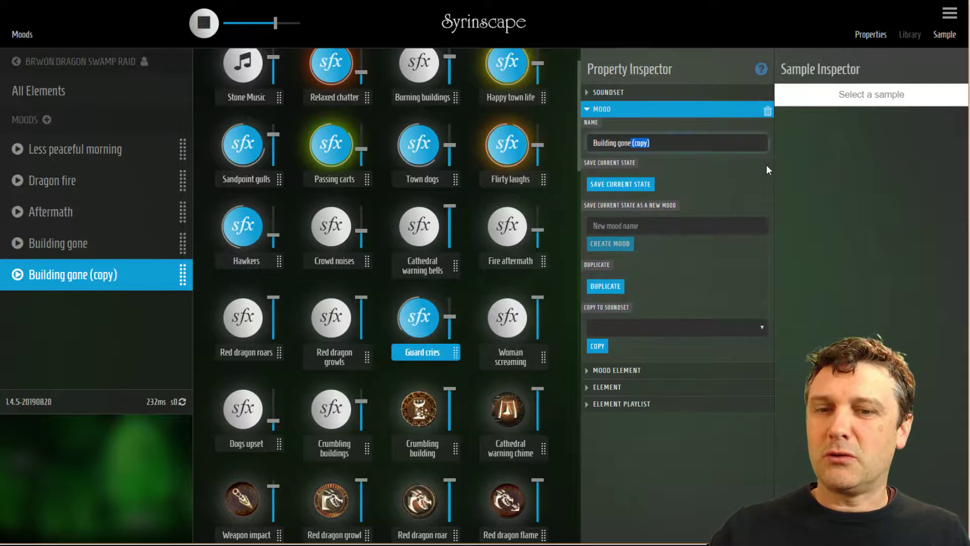
{"action": "key", "text": "BackSpace"}
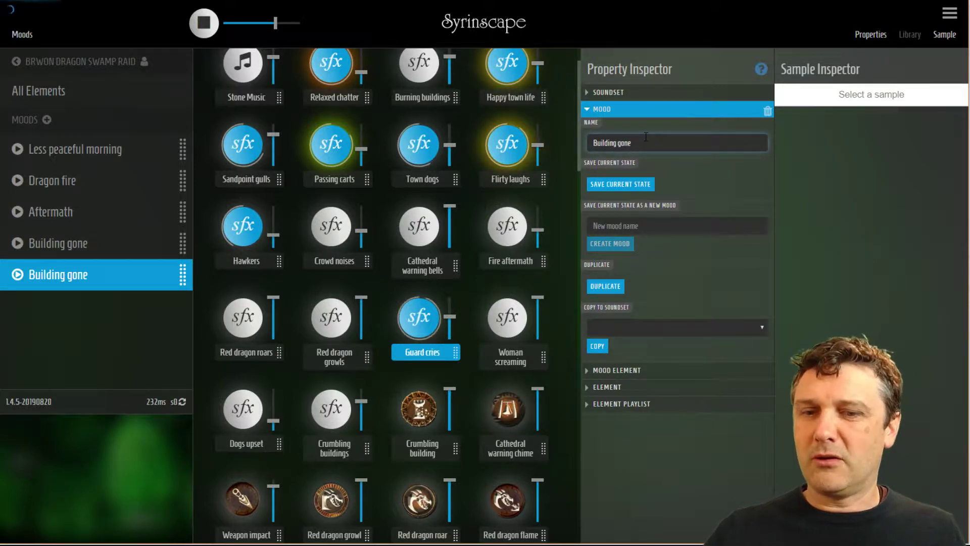
{"action": "type", "text": "and men"}
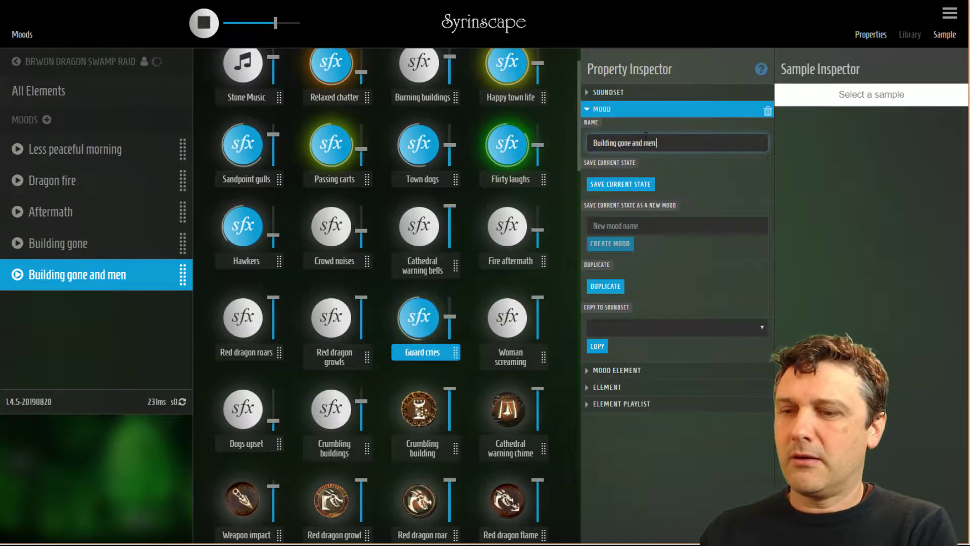
{"action": "type", "text": " calmer"}
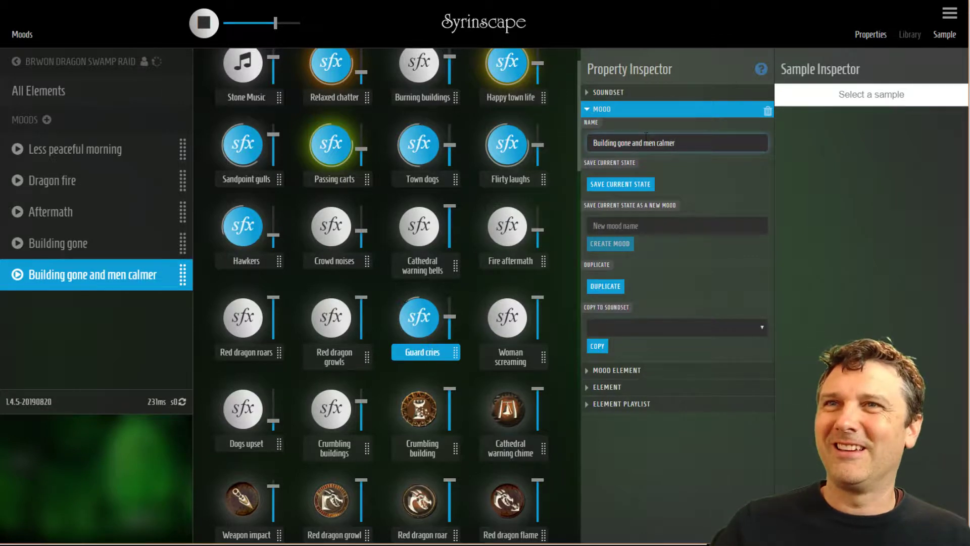
{"action": "left_click", "coordinate": [662, 130]}
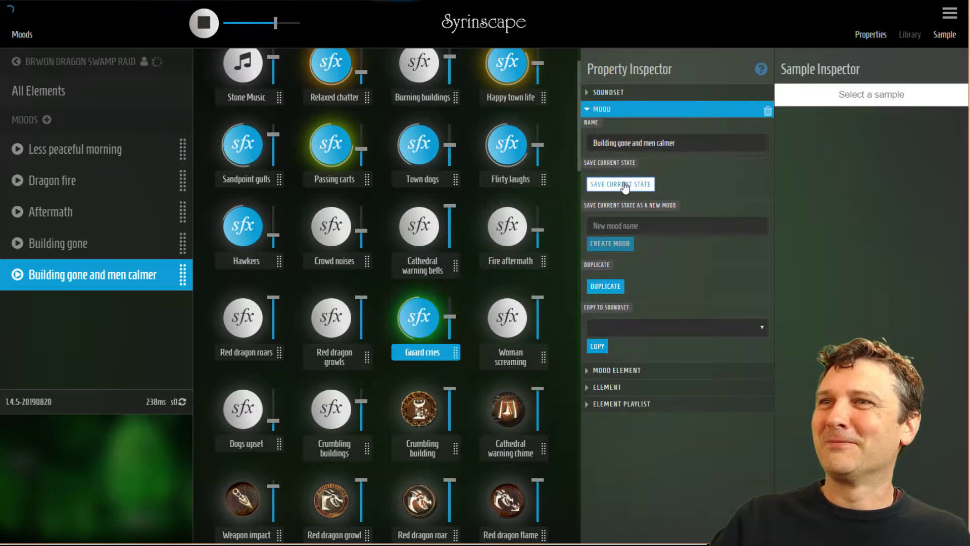
Copy the Building gone and men calmer mood into A sad town, then return to soundsets.
{"action": "left_click", "coordinate": [19, 244]}
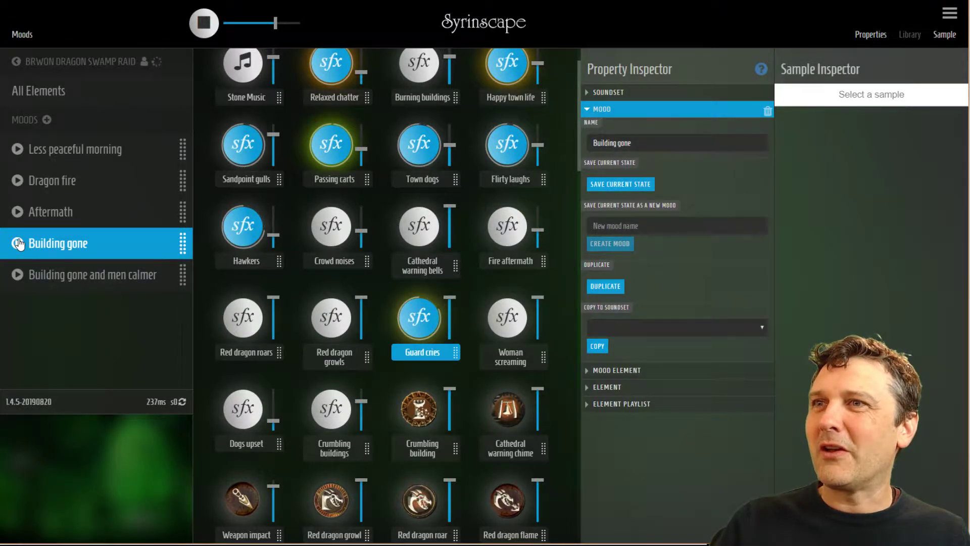
{"action": "left_click", "coordinate": [17, 278]}
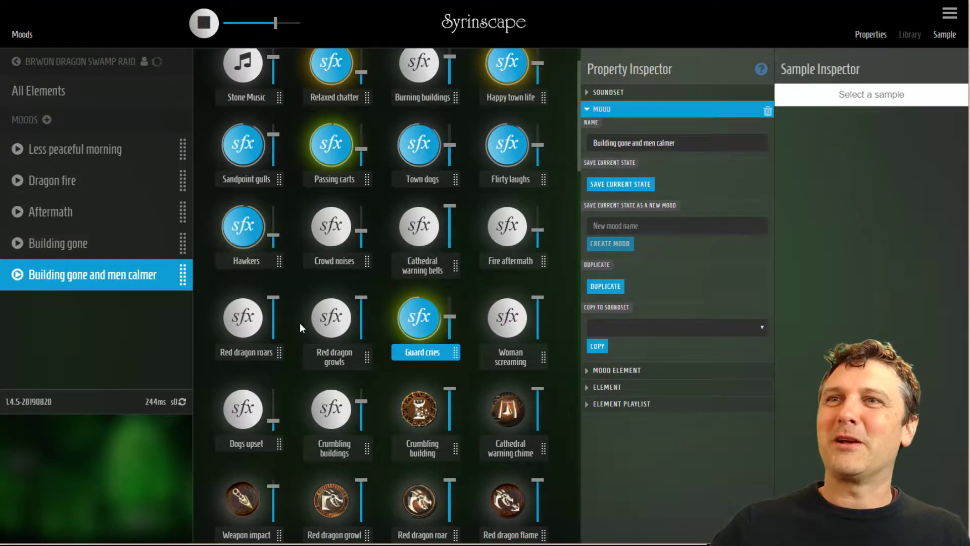
{"action": "left_click", "coordinate": [639, 330]}
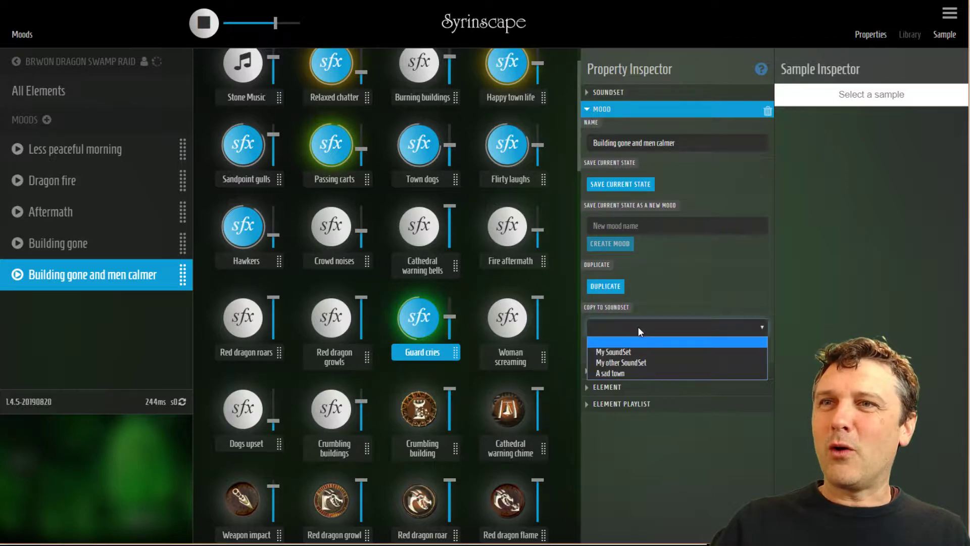
{"action": "left_click", "coordinate": [639, 375]}
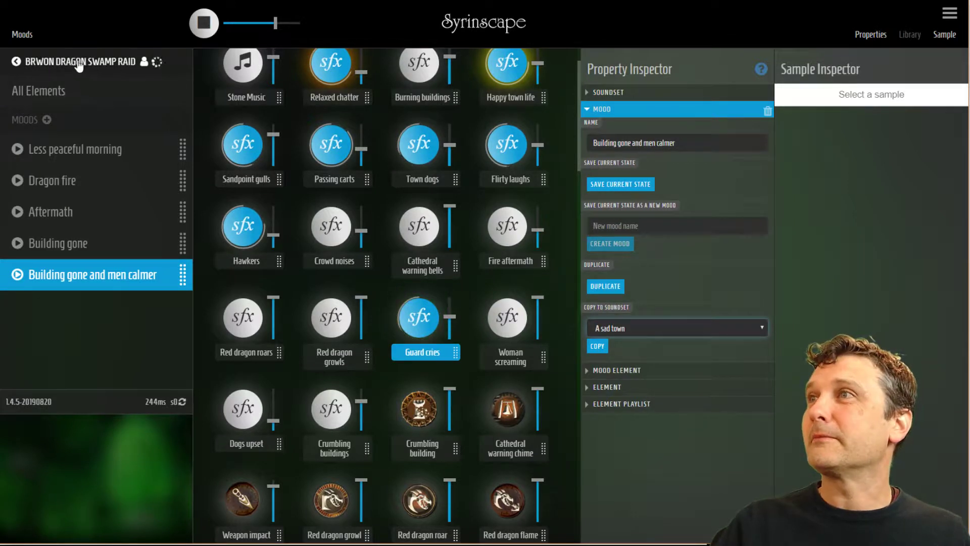
{"action": "left_click", "coordinate": [602, 347]}
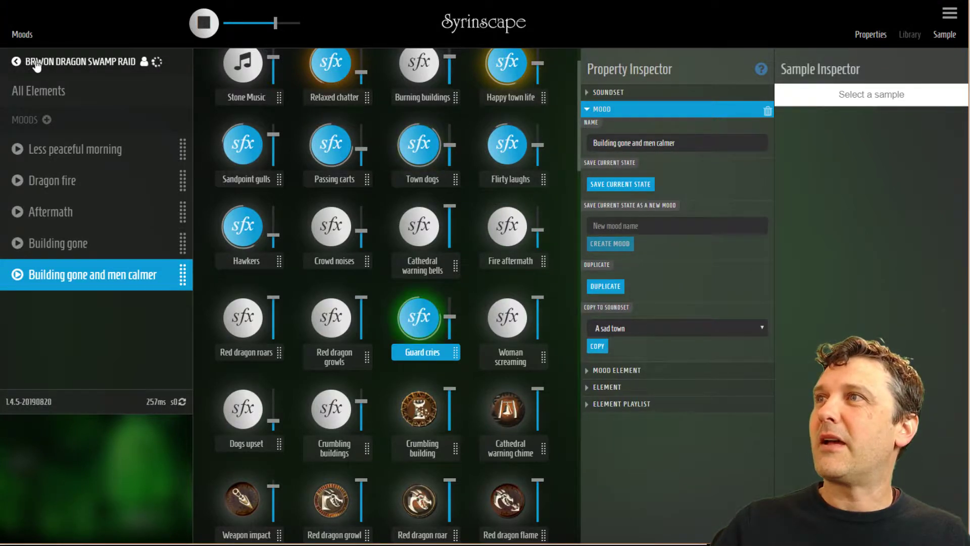
{"action": "left_click", "coordinate": [18, 62]}
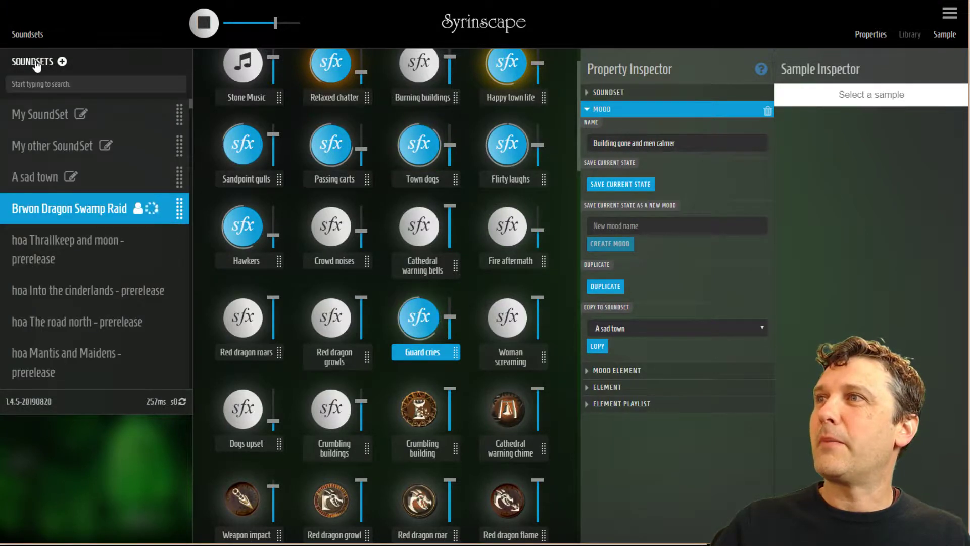
Play the copied mood in A sad town, then reopen the Brwon Dragon Swamp Raid soundset.
{"action": "left_click", "coordinate": [35, 177]}
{"action": "scroll", "coordinate": [451, 258], "scroll_direction": "up", "scroll_amount": 1}
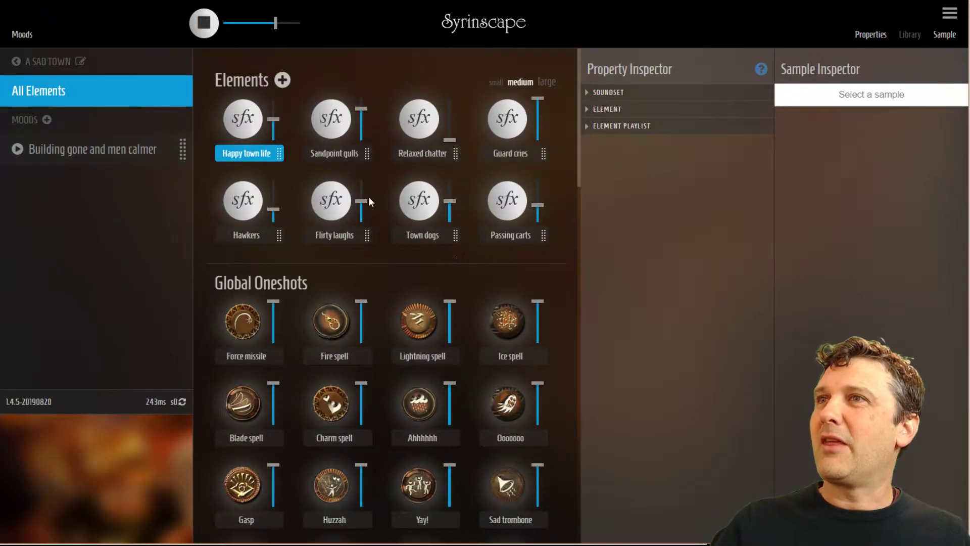
{"action": "left_click", "coordinate": [18, 150]}
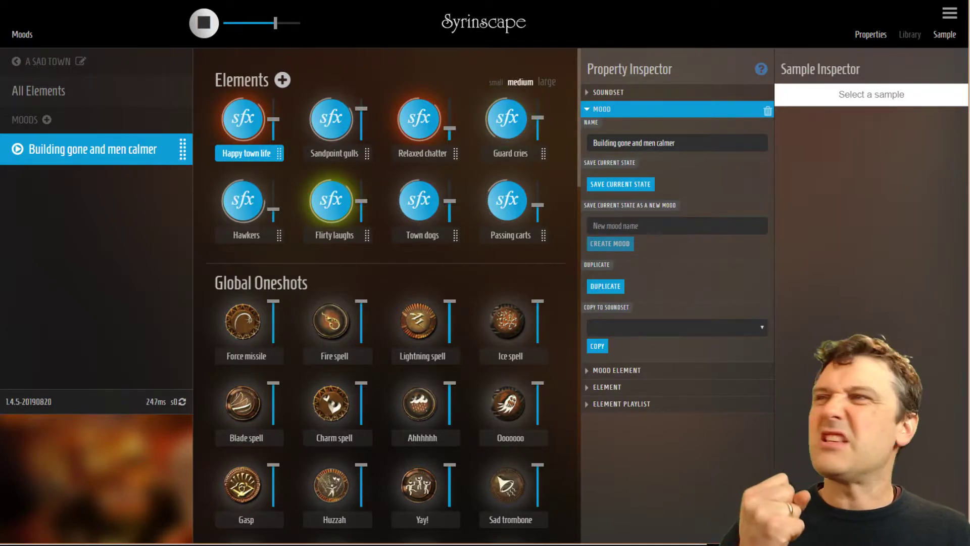
{"action": "left_click", "coordinate": [40, 61]}
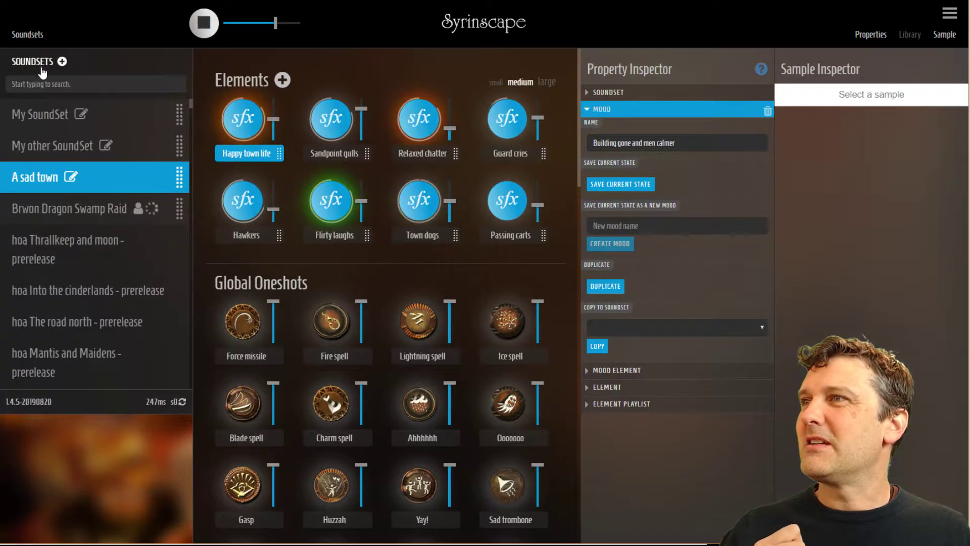
{"action": "left_click", "coordinate": [58, 221]}
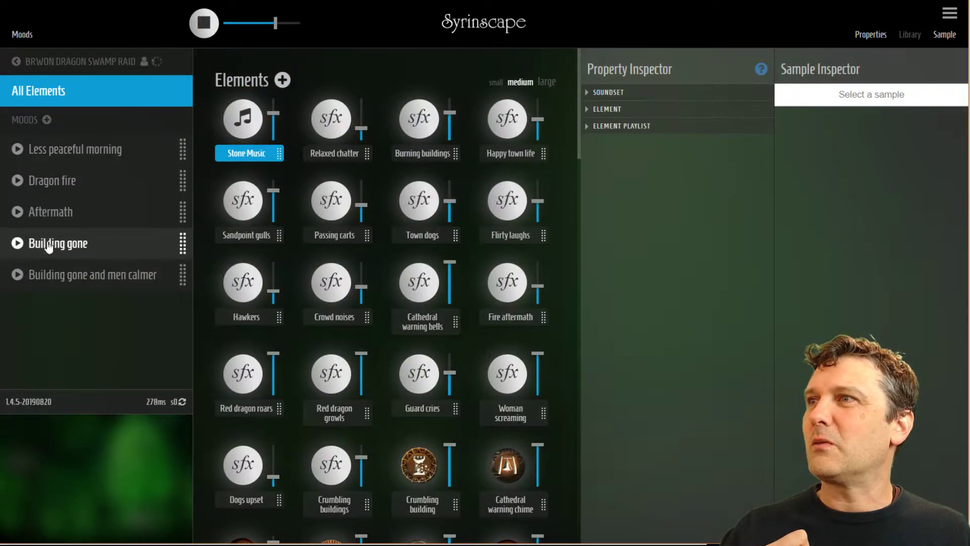
Open the Building gone mood and make Guard cries start with the mood.
{"action": "left_click", "coordinate": [19, 245]}
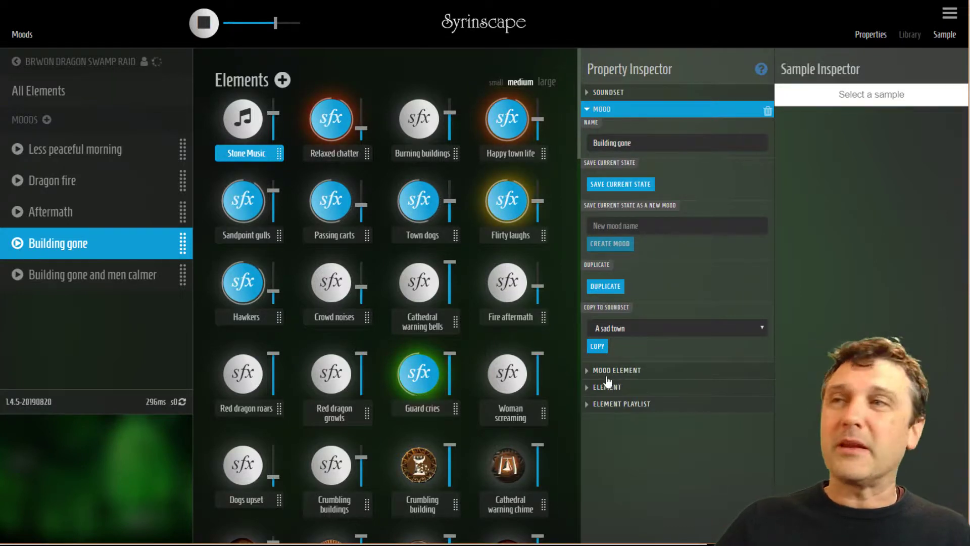
{"action": "left_click", "coordinate": [587, 370]}
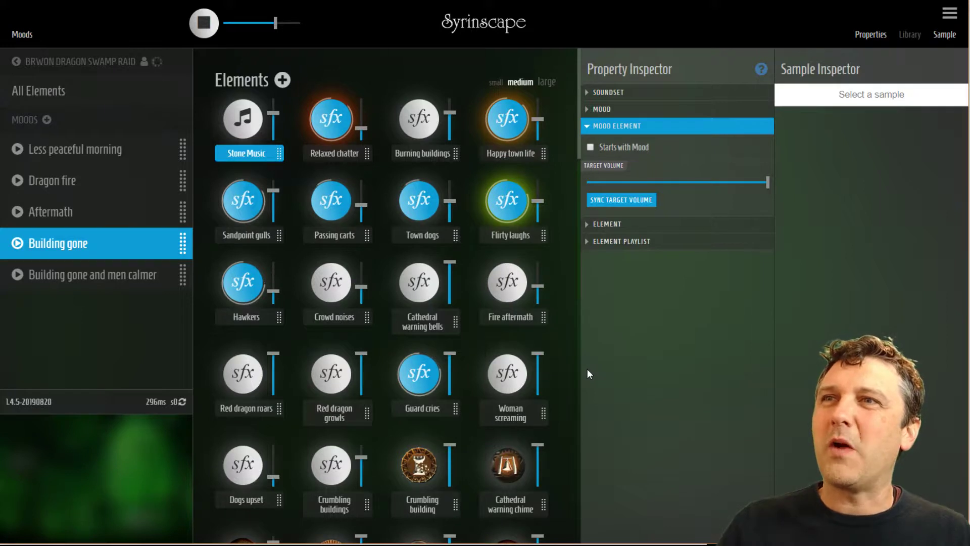
{"action": "left_click", "coordinate": [246, 24]}
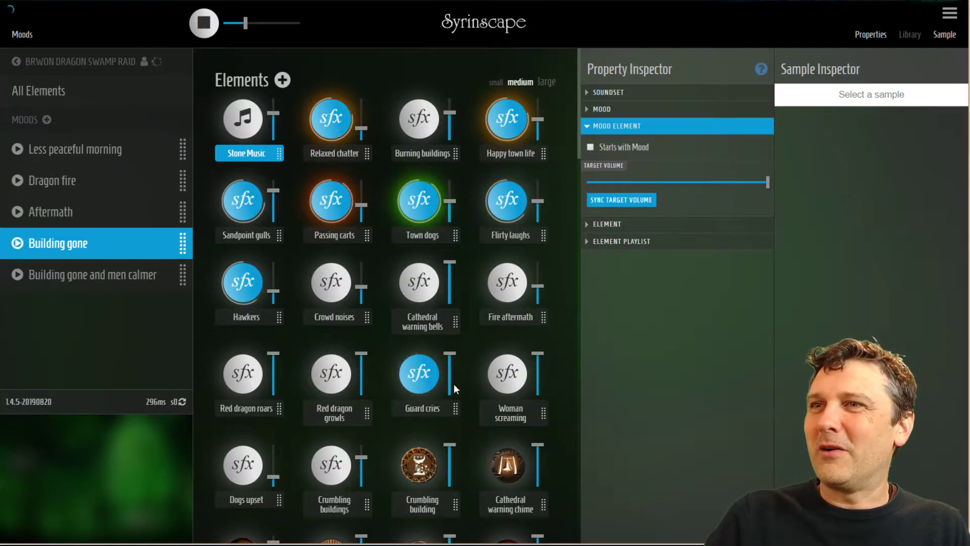
{"action": "mouse_move", "coordinate": [449, 362]}
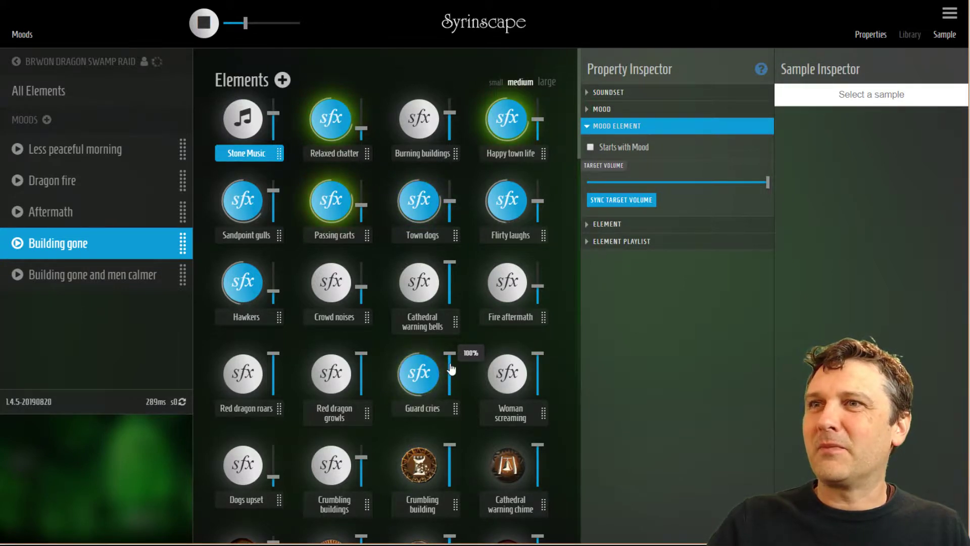
{"action": "left_click", "coordinate": [424, 410]}
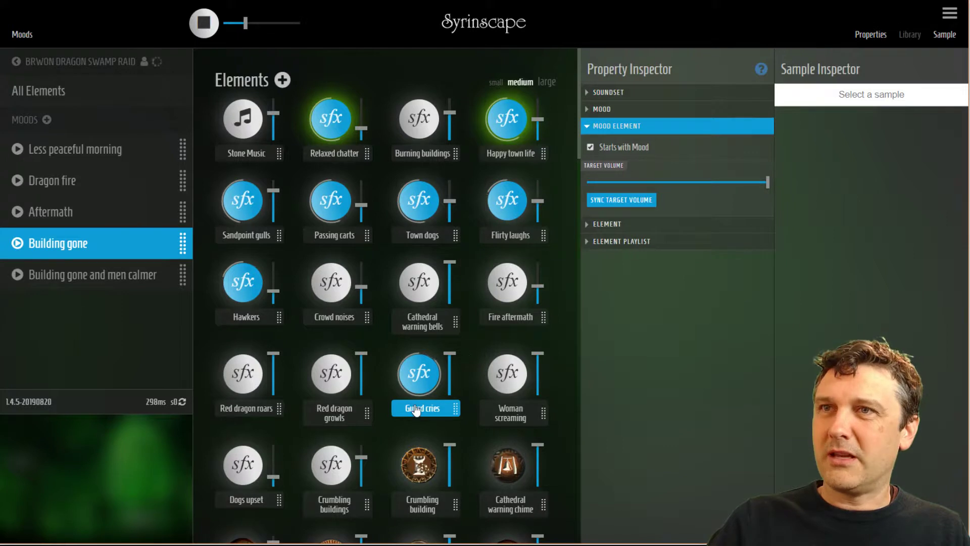
Set the Guard cries volume to 55% and sync its target volume to match.
{"action": "left_click", "coordinate": [734, 183]}
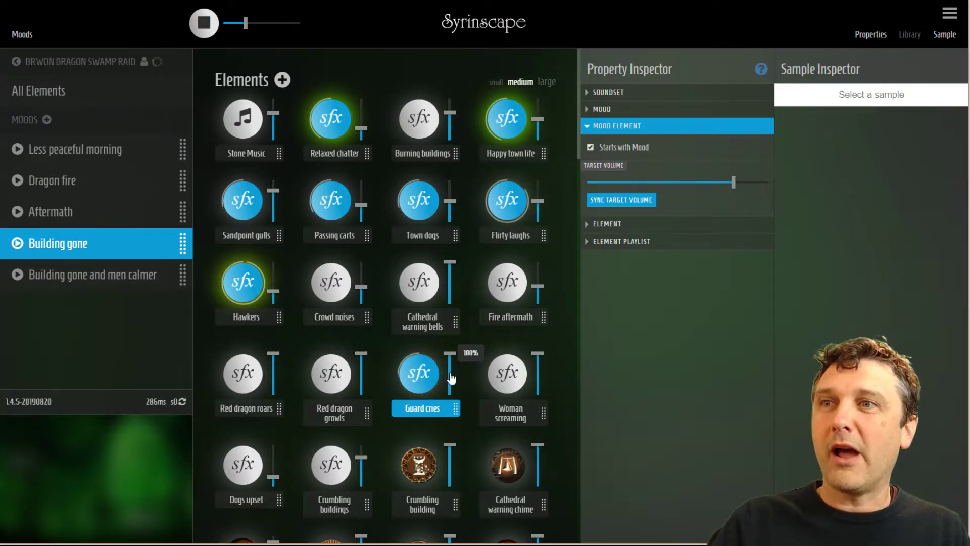
{"action": "scroll", "coordinate": [451, 379], "scroll_direction": "down", "scroll_amount": 1}
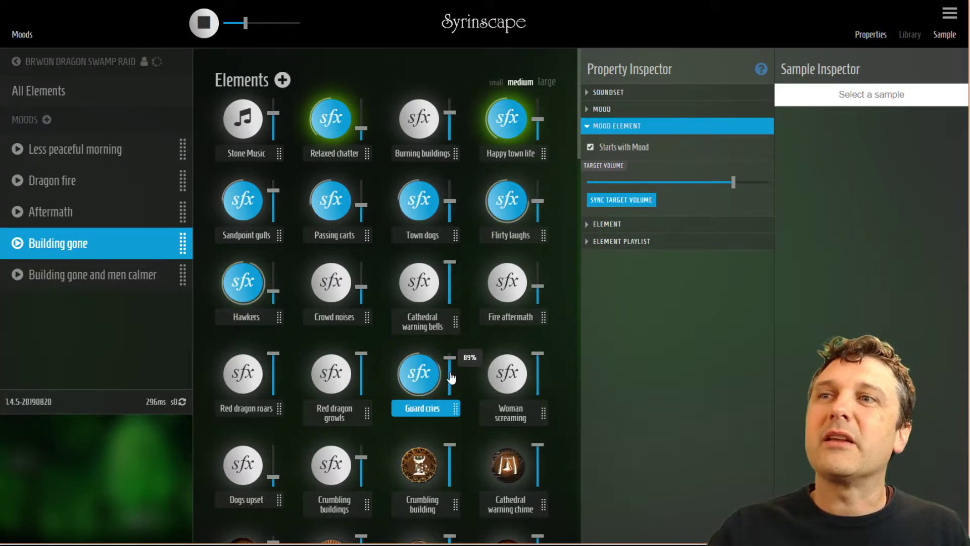
{"action": "left_click", "coordinate": [449, 371]}
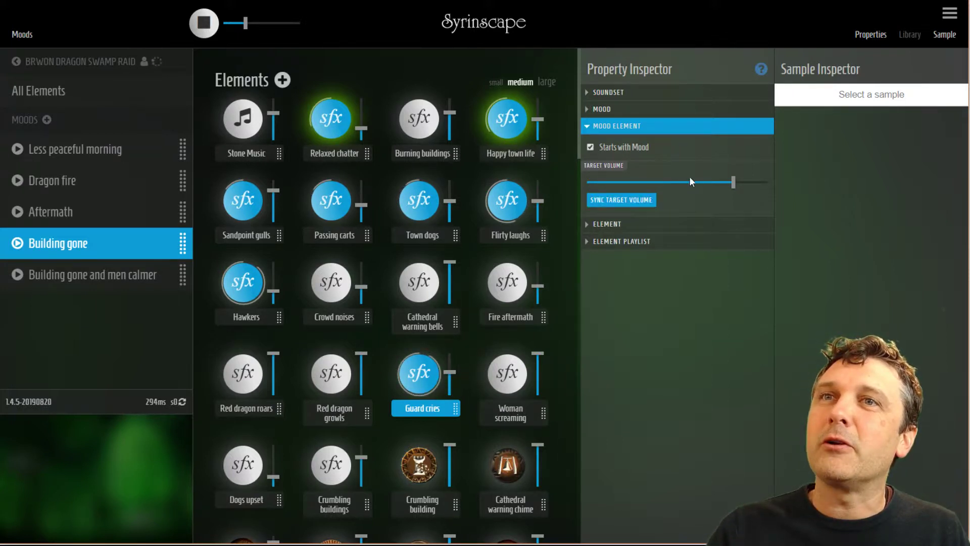
{"action": "left_click", "coordinate": [657, 200]}
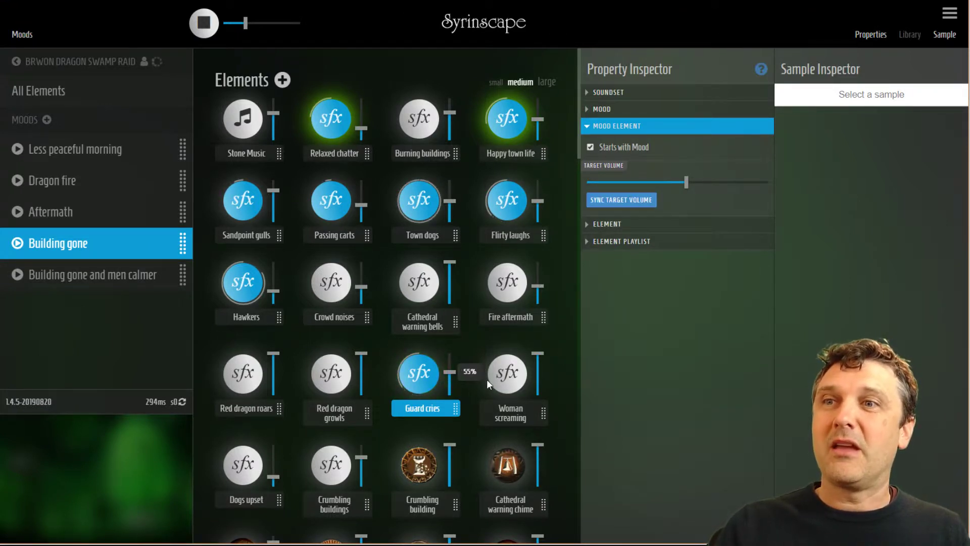
{"action": "scroll", "coordinate": [453, 366], "scroll_direction": "down", "scroll_amount": 3}
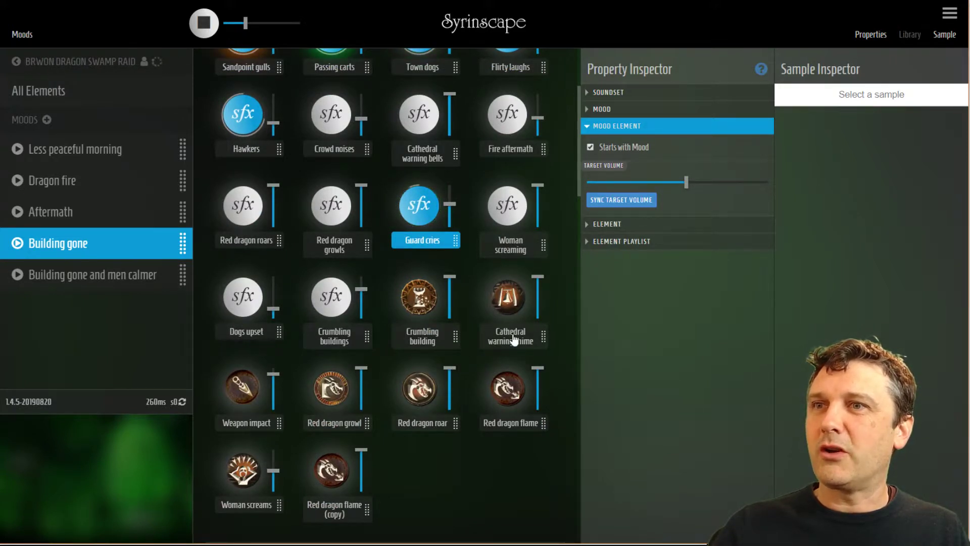
Make Red dragon roar and Red dragon growl both start with the Building gone mood.
{"action": "left_click", "coordinate": [424, 427]}
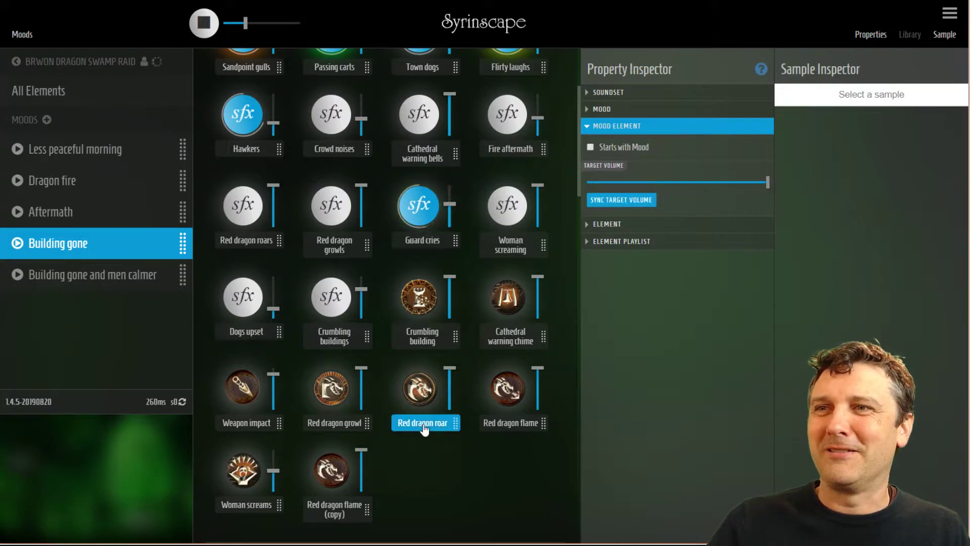
{"action": "left_click", "coordinate": [590, 147]}
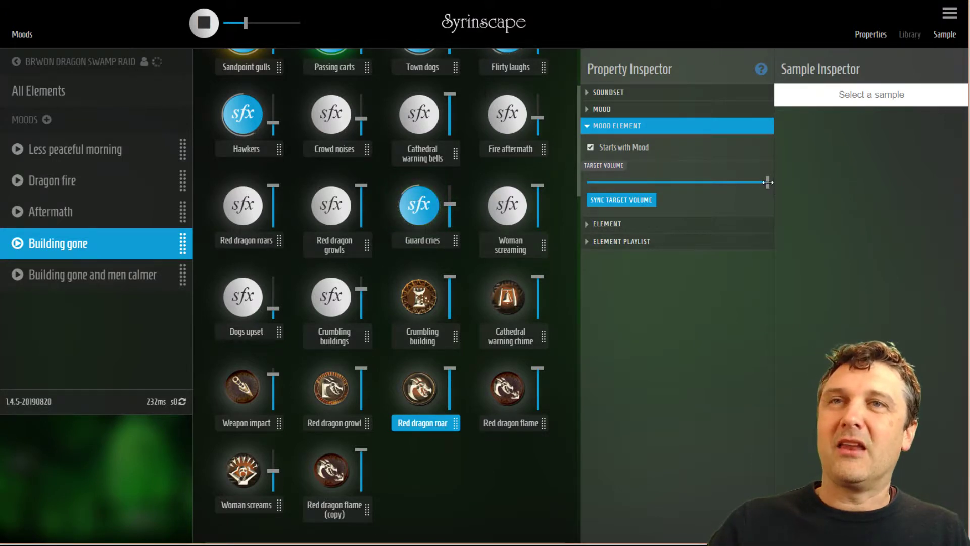
{"action": "left_click", "coordinate": [337, 423]}
{"action": "left_click", "coordinate": [589, 149]}
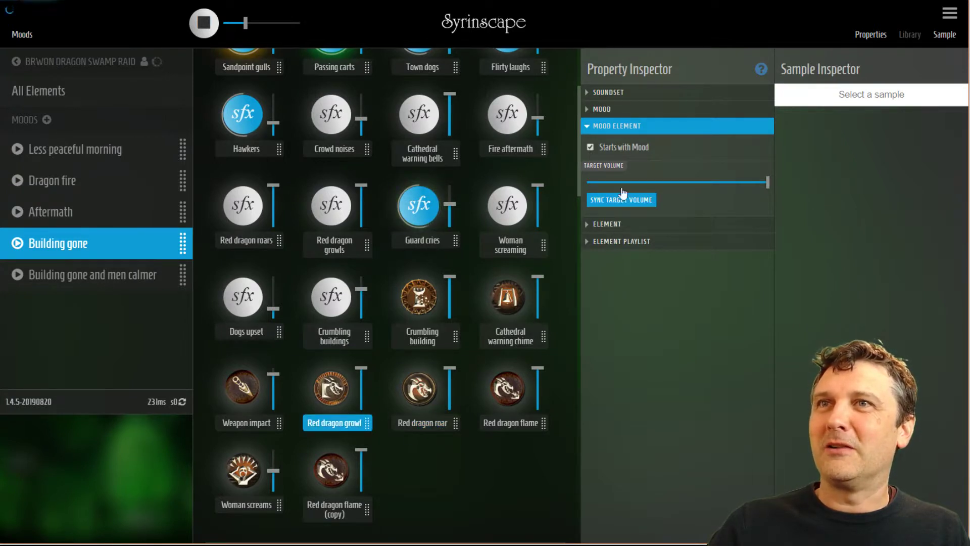
Lower and preview Red dragon growl, raise master volume, then play Less peaceful morning.
{"action": "left_click", "coordinate": [362, 383]}
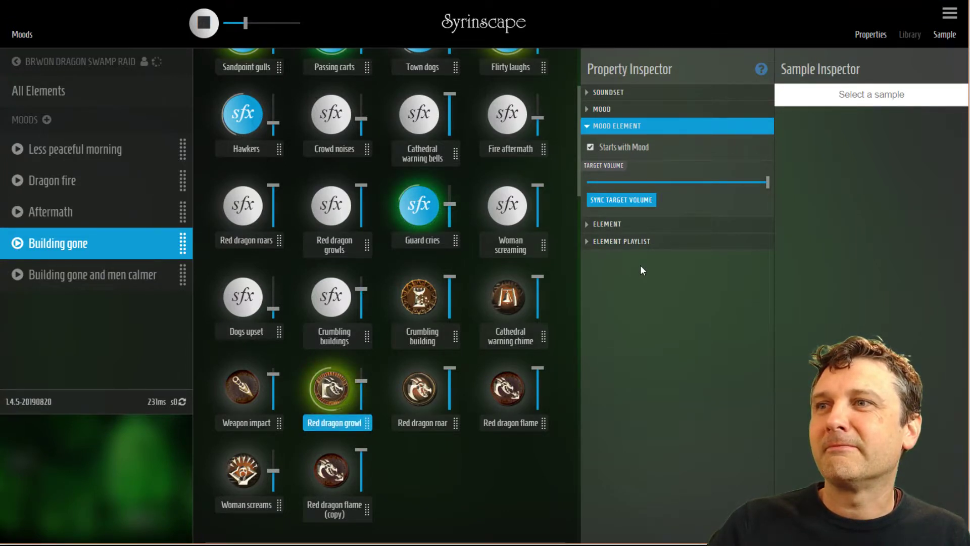
{"action": "left_click", "coordinate": [328, 394]}
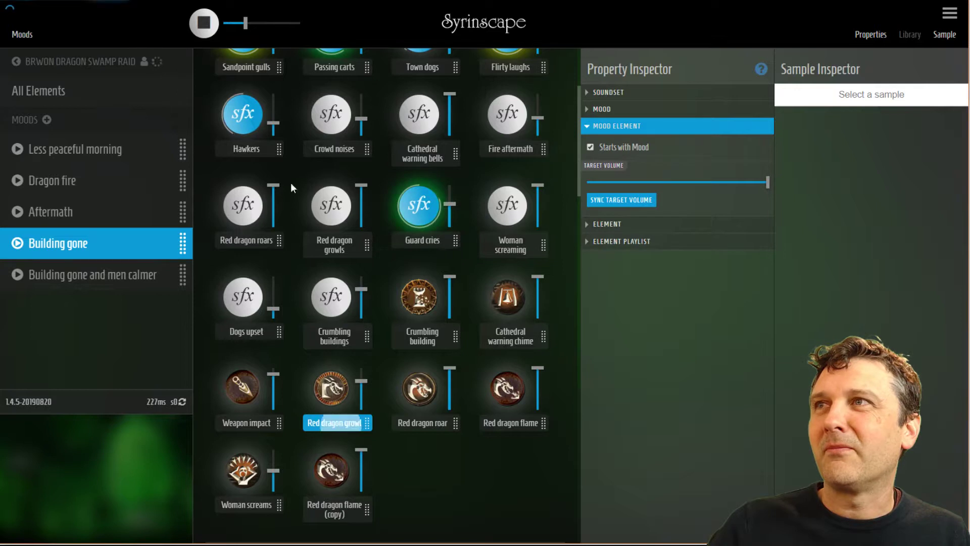
{"action": "left_click", "coordinate": [272, 23]}
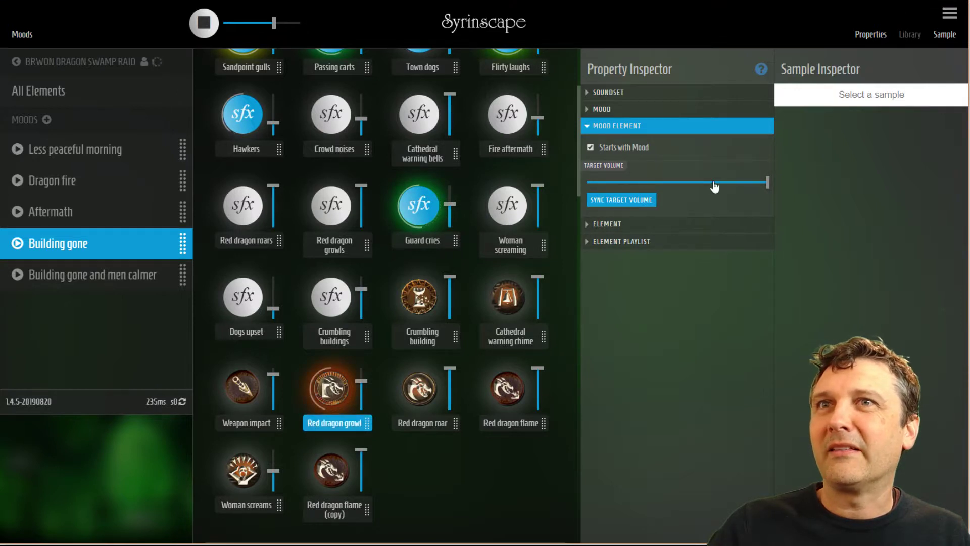
{"action": "left_click", "coordinate": [23, 164]}
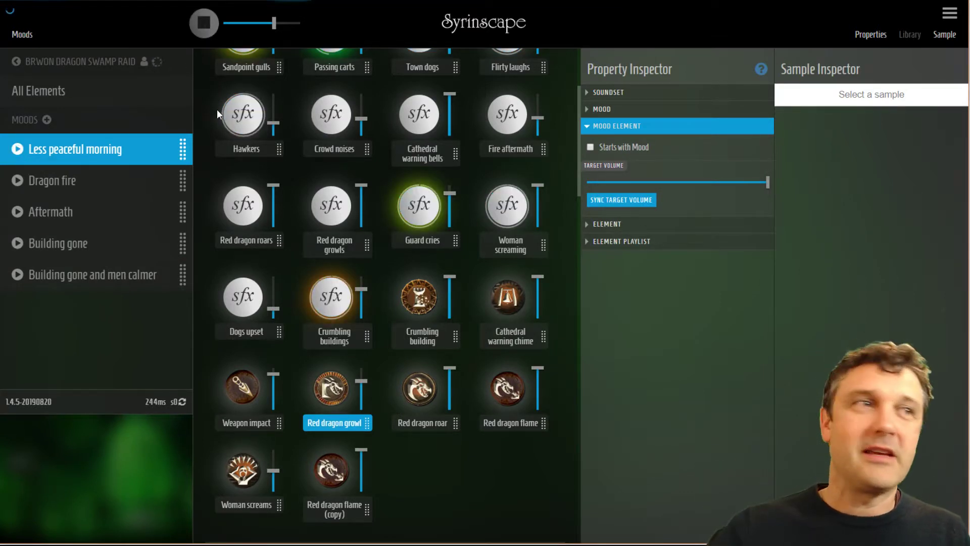
Play the Building gone mood from the Moods list, replacing Less peaceful morning.
{"action": "left_click", "coordinate": [18, 244]}
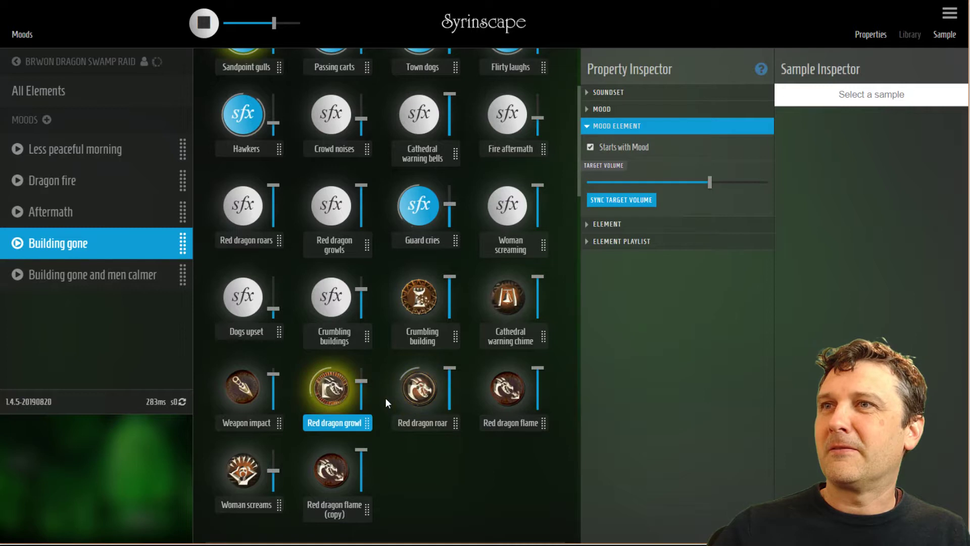
{"action": "mouse_move", "coordinate": [450, 206]}
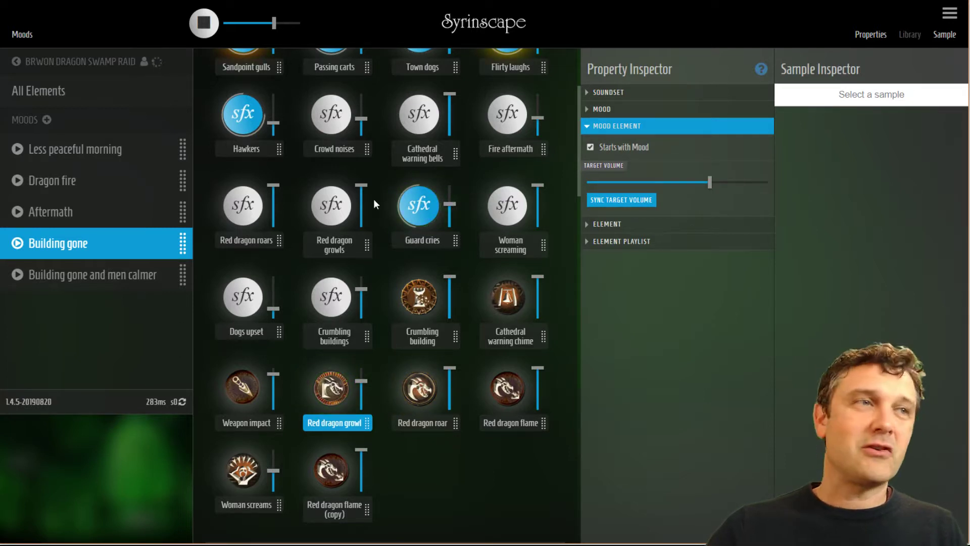
{"action": "mouse_move", "coordinate": [159, 62]}
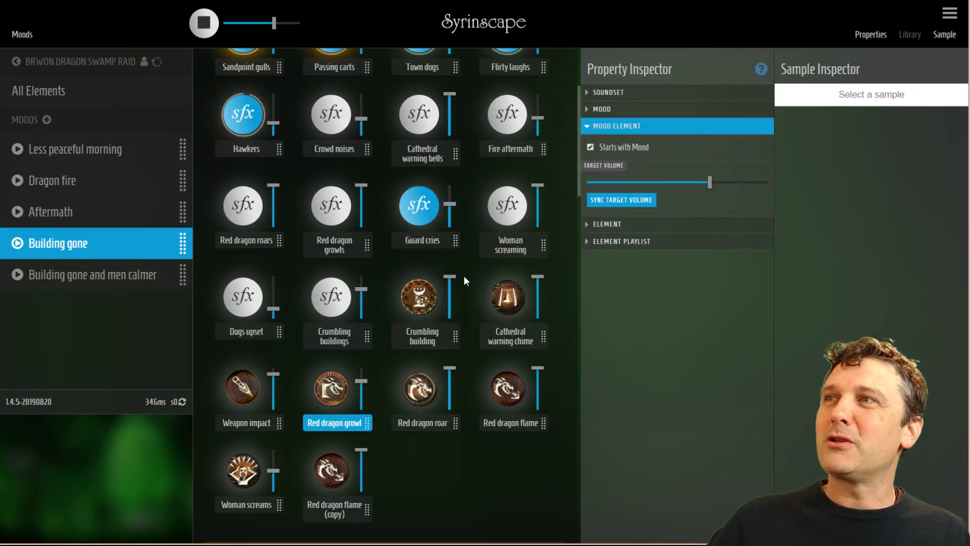
Delete the Building gone and men calmer mood from the MOOD settings and confirm.
{"action": "left_click", "coordinate": [183, 277]}
{"action": "left_click", "coordinate": [585, 111]}
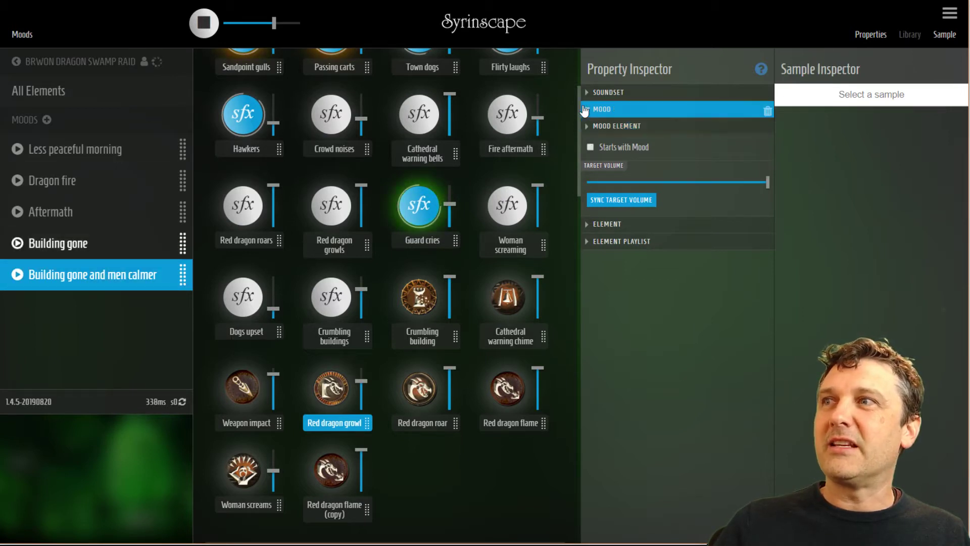
{"action": "left_click", "coordinate": [767, 111]}
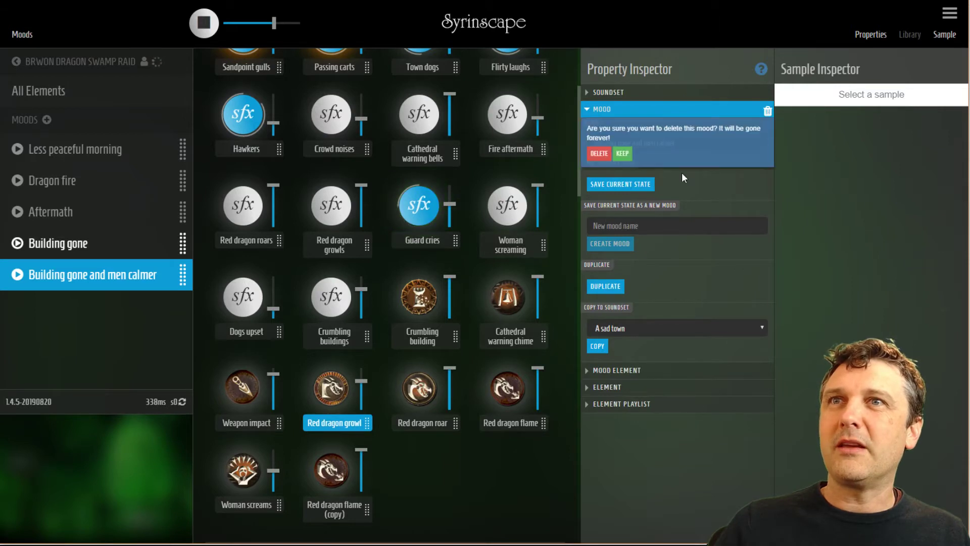
{"action": "left_click", "coordinate": [600, 154]}
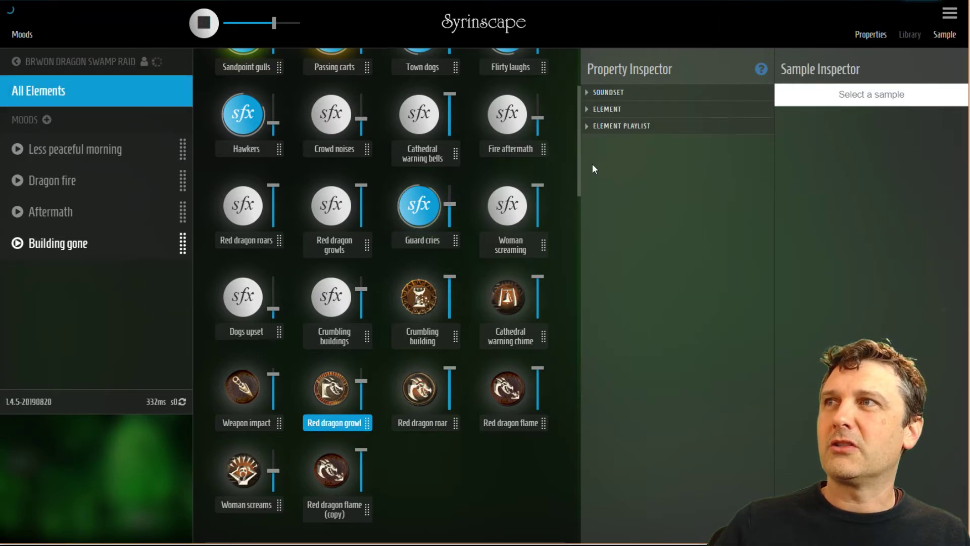